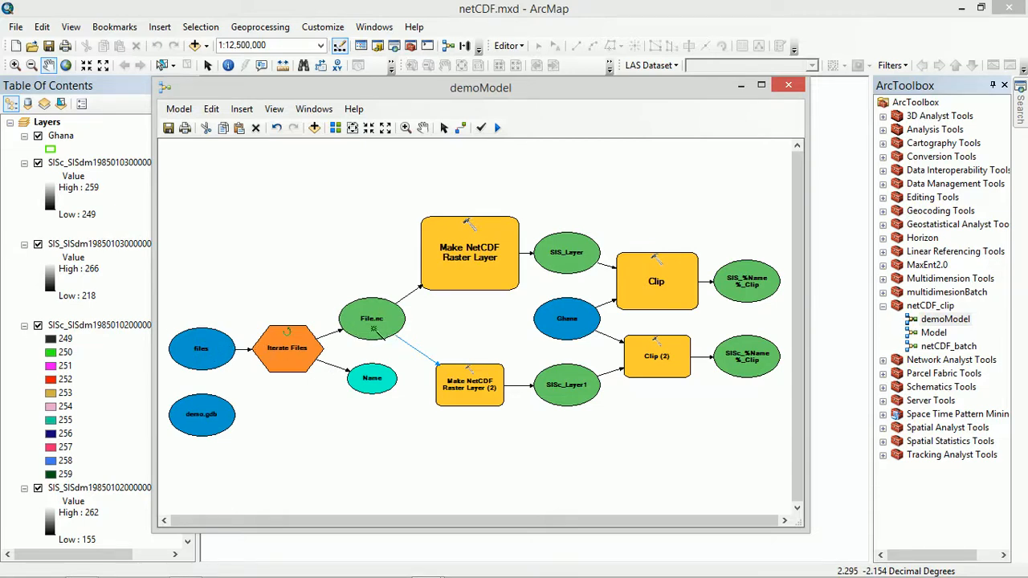
# Review the parameters of both Make NetCDF Raster Layer tools in the model without changing them.
pyautogui.click(444, 128)
pyautogui.click(474, 256)
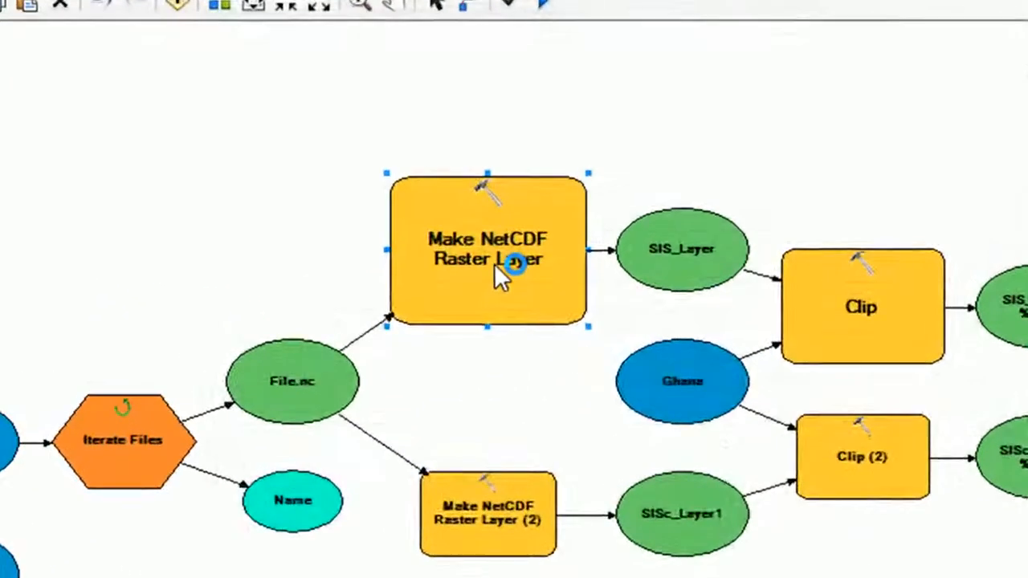
pyautogui.doubleClick(487, 259)
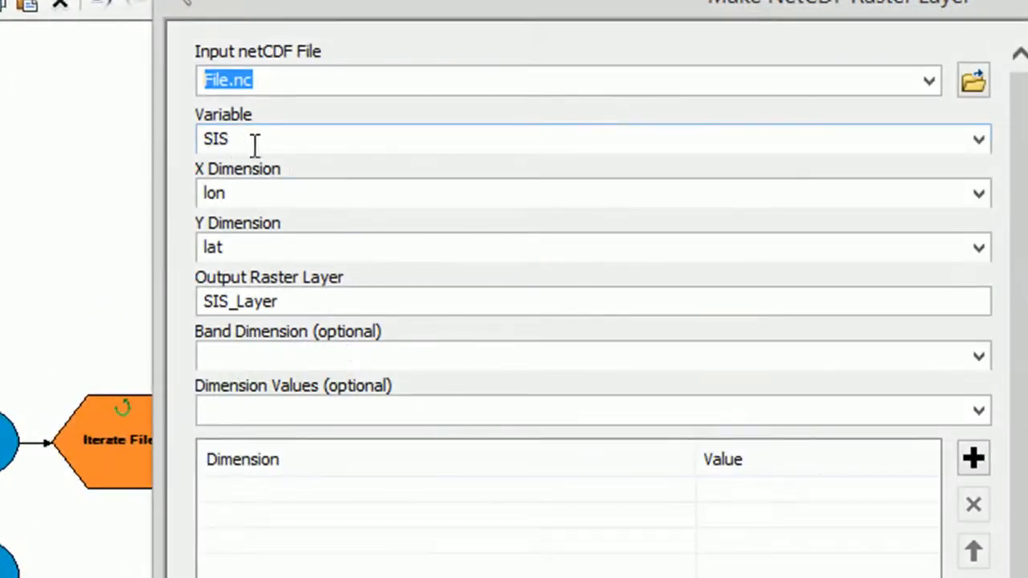
pyautogui.click(1027, 2)
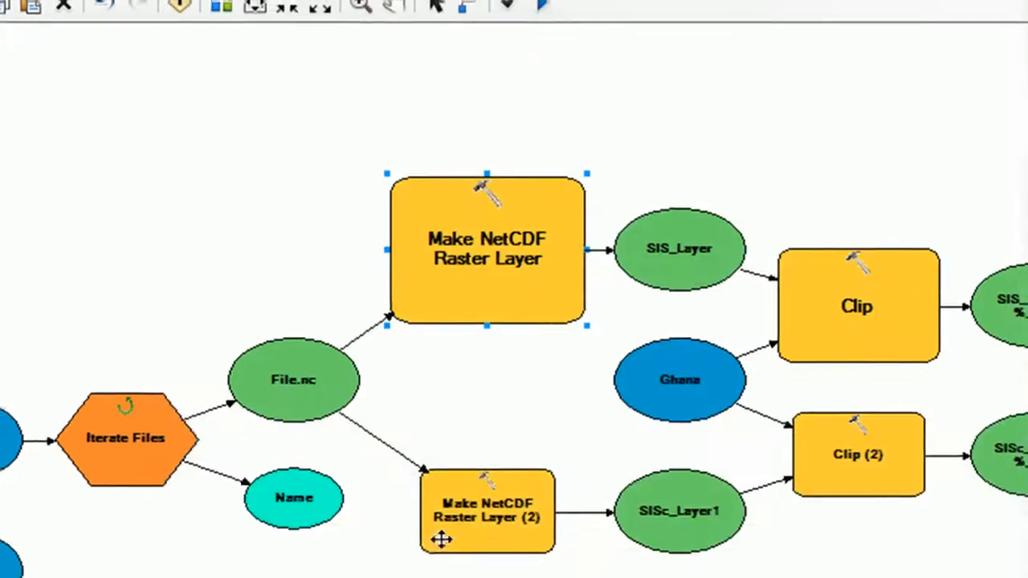
pyautogui.doubleClick(475, 515)
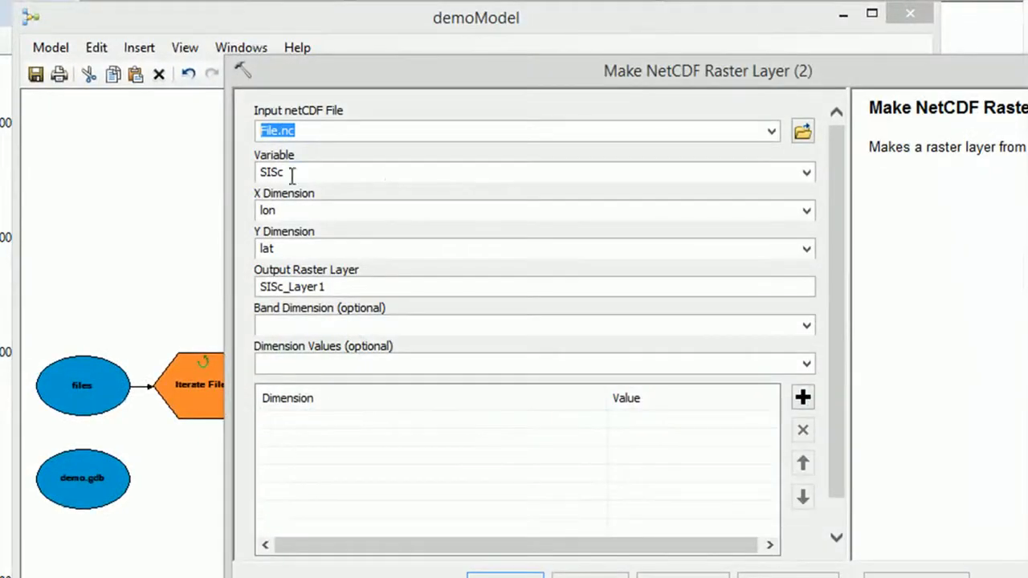
pyautogui.click(590, 576)
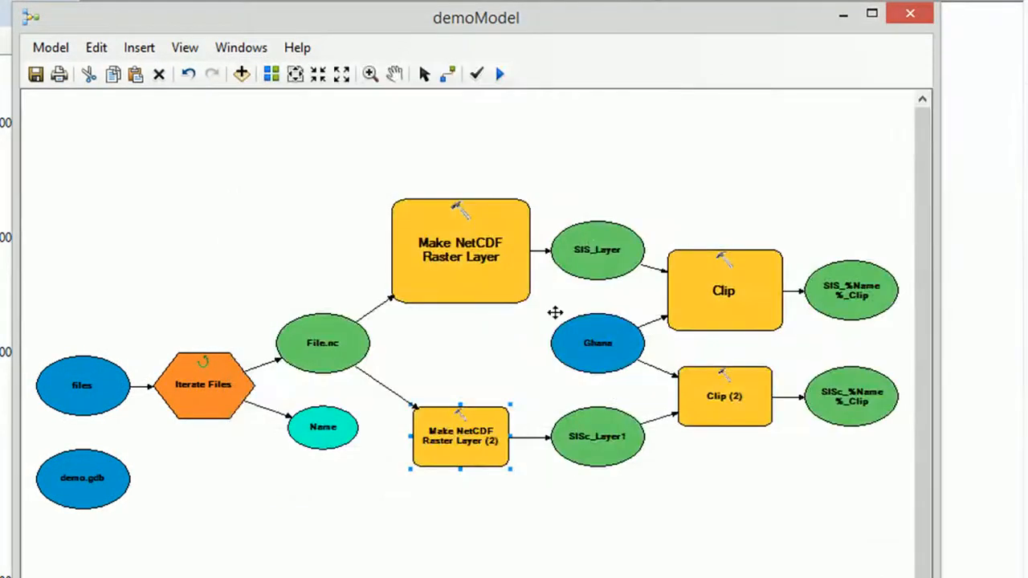
pyautogui.moveTo(733, 291)
# Set the input folder of the Iterate Files iterator to the refiles folder inside redo_newFiles.
pyautogui.moveTo(83, 377)
pyautogui.mouseDown()
pyautogui.moveTo(108, 221)
pyautogui.moveTo(106, 266)
pyautogui.moveTo(94, 226)
pyautogui.moveTo(76, 346)
pyautogui.moveTo(85, 377)
pyautogui.mouseUp()
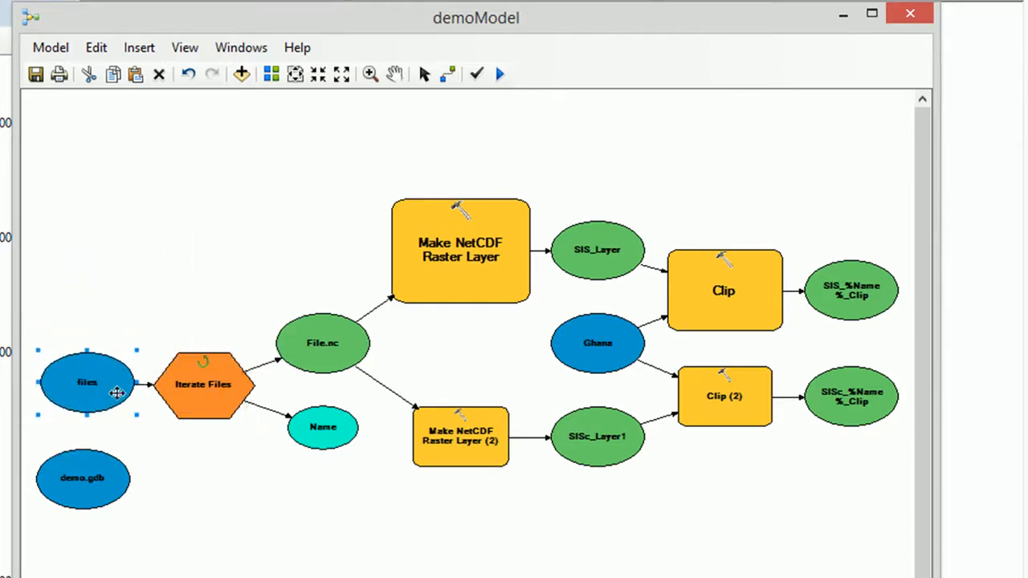
pyautogui.doubleClick(197, 384)
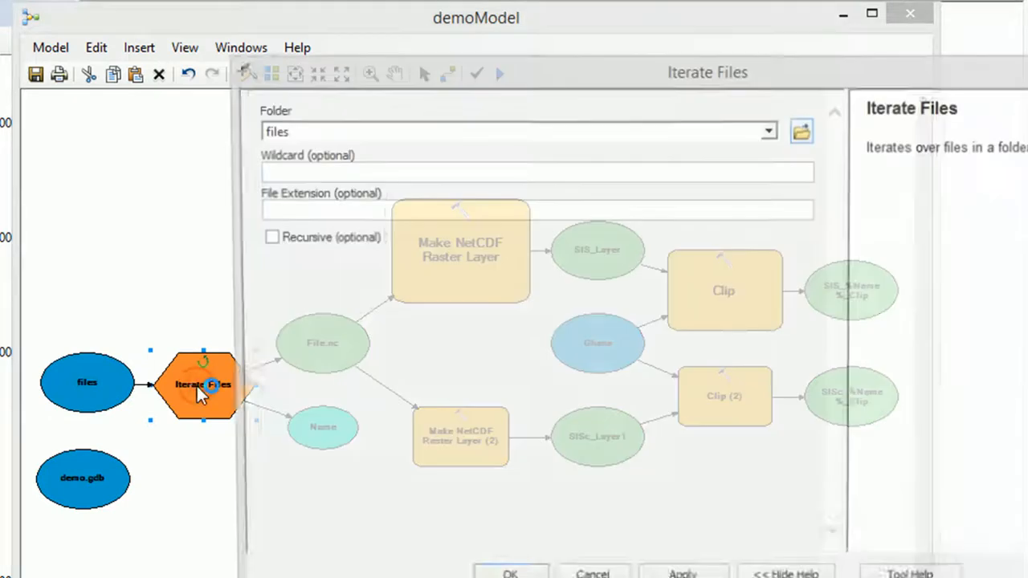
pyautogui.click(802, 132)
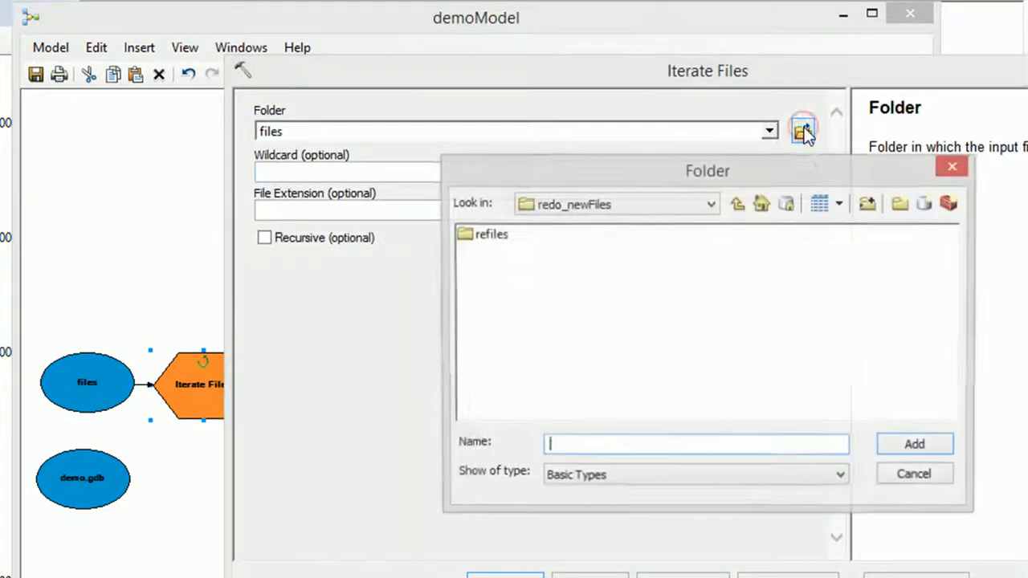
pyautogui.click(485, 241)
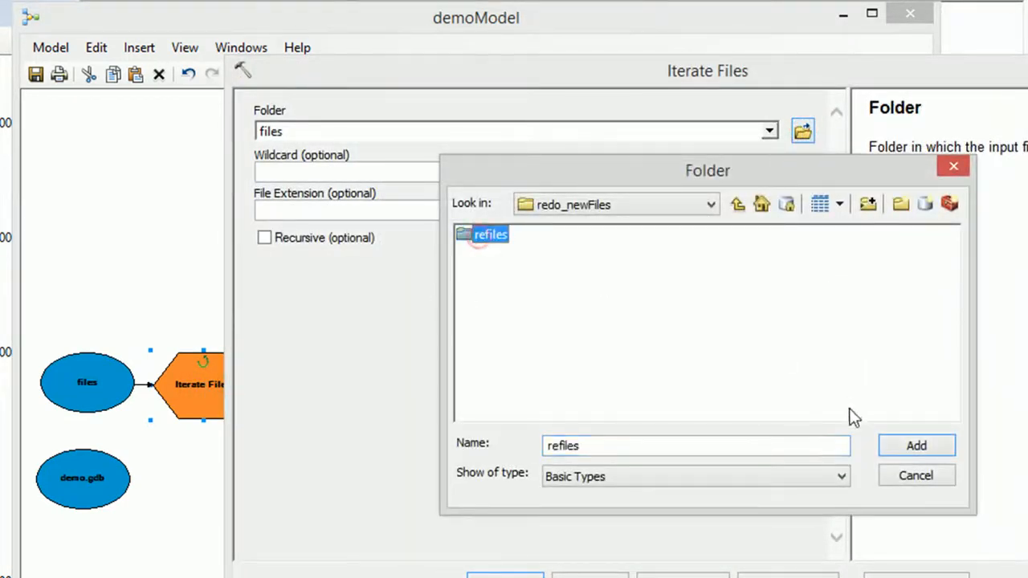
pyautogui.click(904, 449)
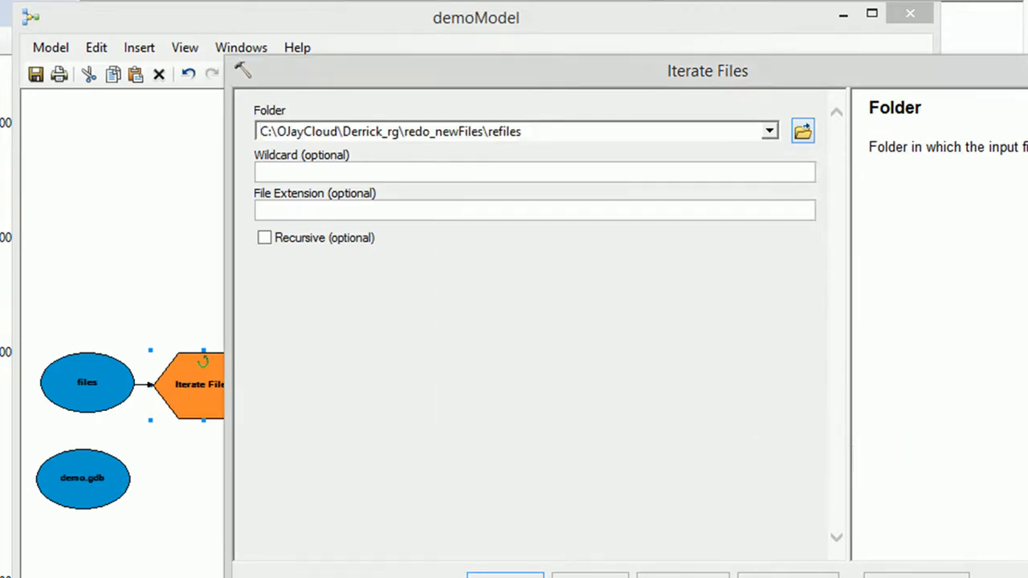
pyautogui.click(505, 575)
# Separate the overlapping files, refiles and Iterate Files elements and apply auto layout to the model diagram.
pyautogui.moveTo(77, 392); pyautogui.dragTo(138, 452)
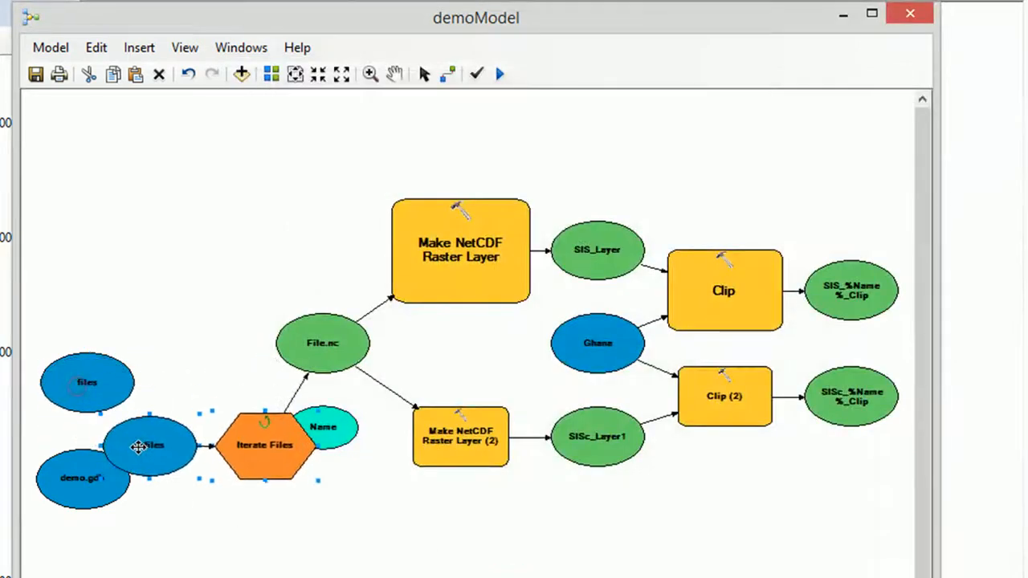
pyautogui.click(98, 386)
pyautogui.moveTo(98, 385); pyautogui.dragTo(96, 182)
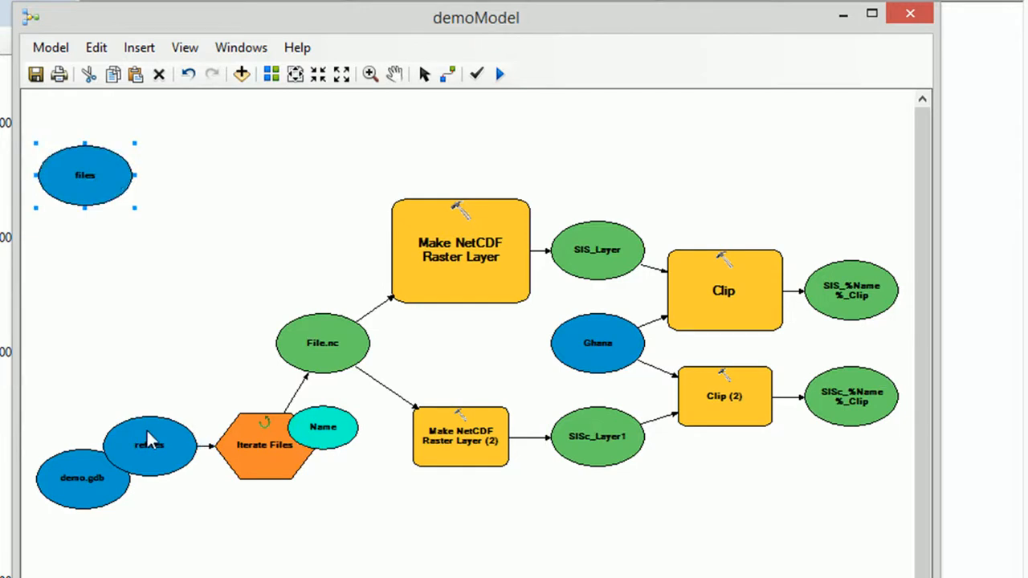
pyautogui.moveTo(147, 448); pyautogui.dragTo(85, 368)
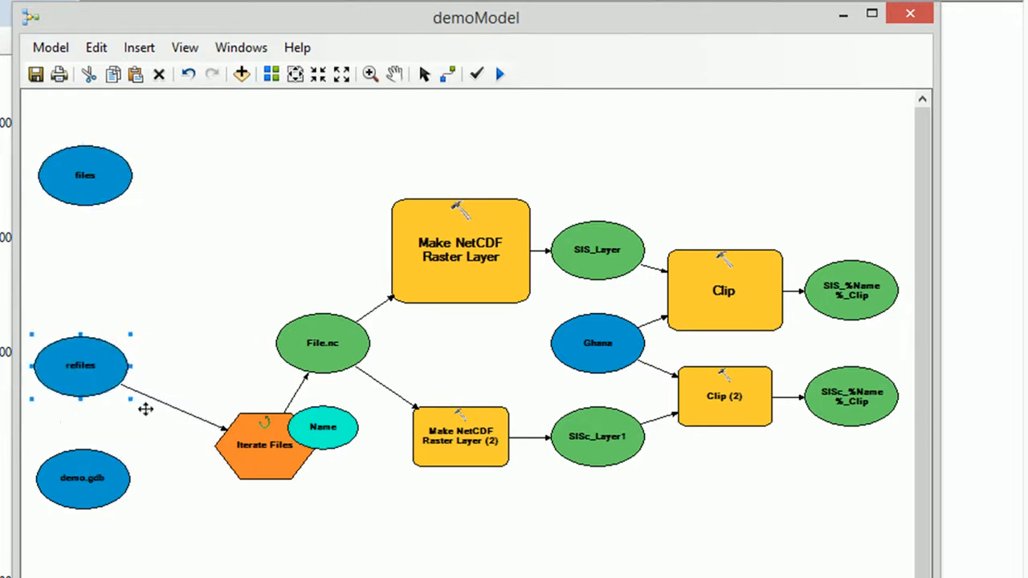
pyautogui.moveTo(261, 456); pyautogui.dragTo(208, 382)
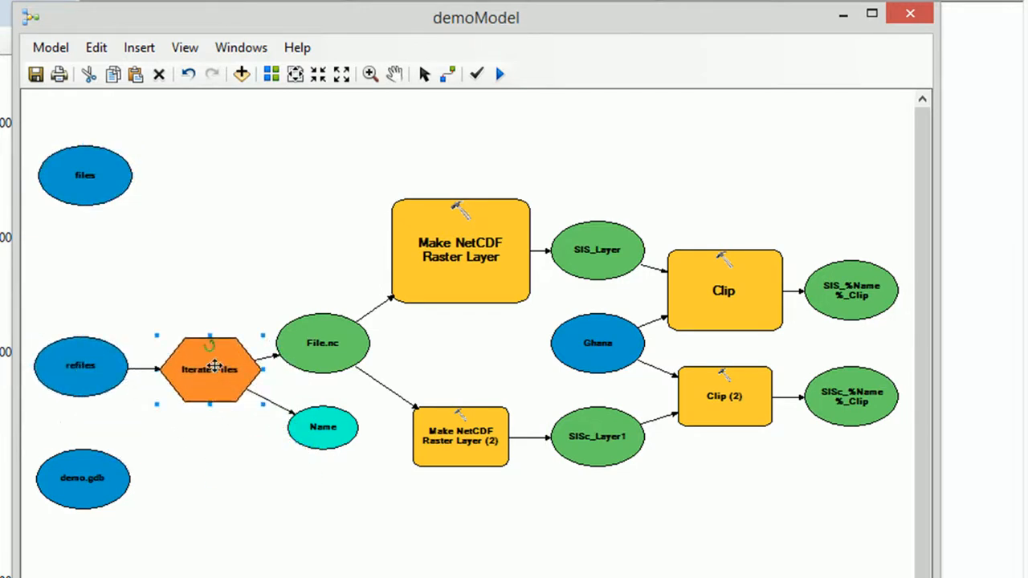
pyautogui.click(268, 80)
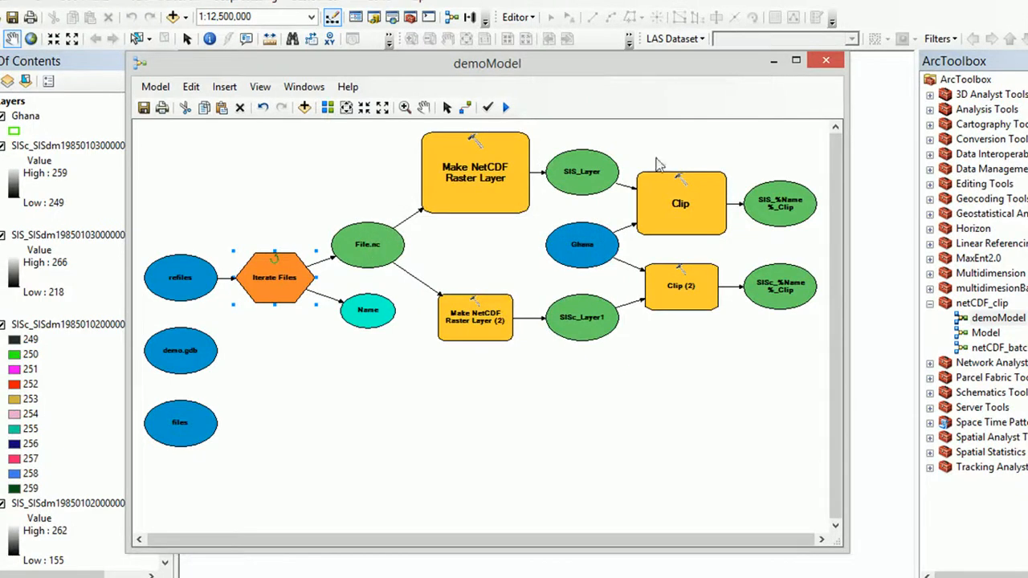
# Check the input file and variable choices available in the first Make NetCDF Raster Layer tool, leaving its settings as they are.
pyautogui.moveTo(479, 180)
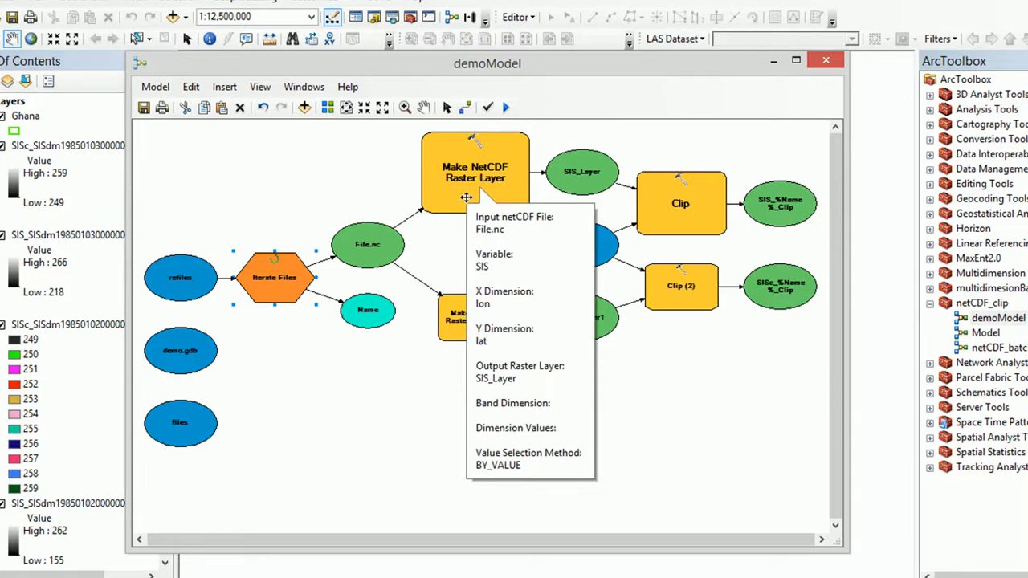
pyautogui.moveTo(474, 315)
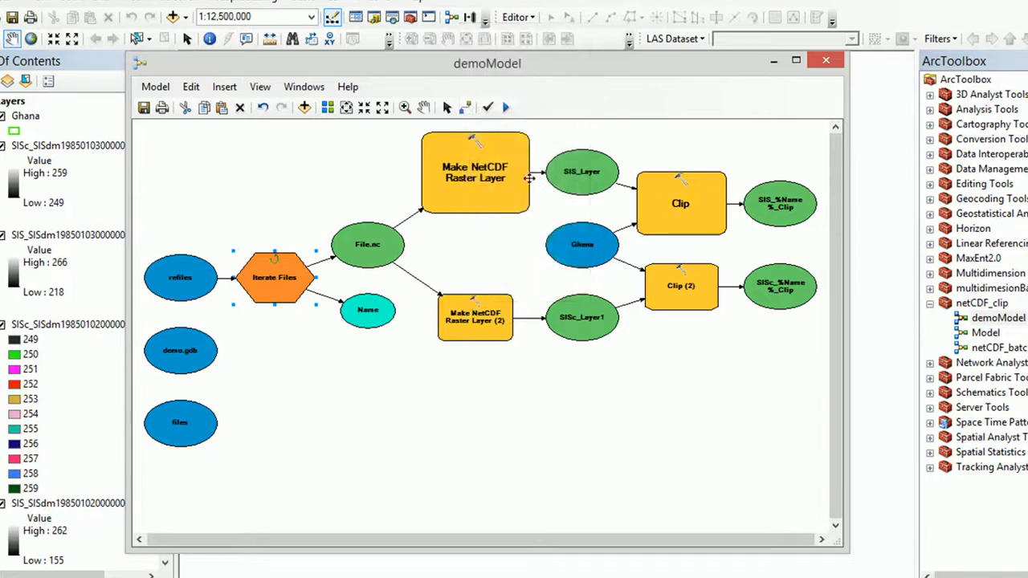
pyautogui.doubleClick(475, 183)
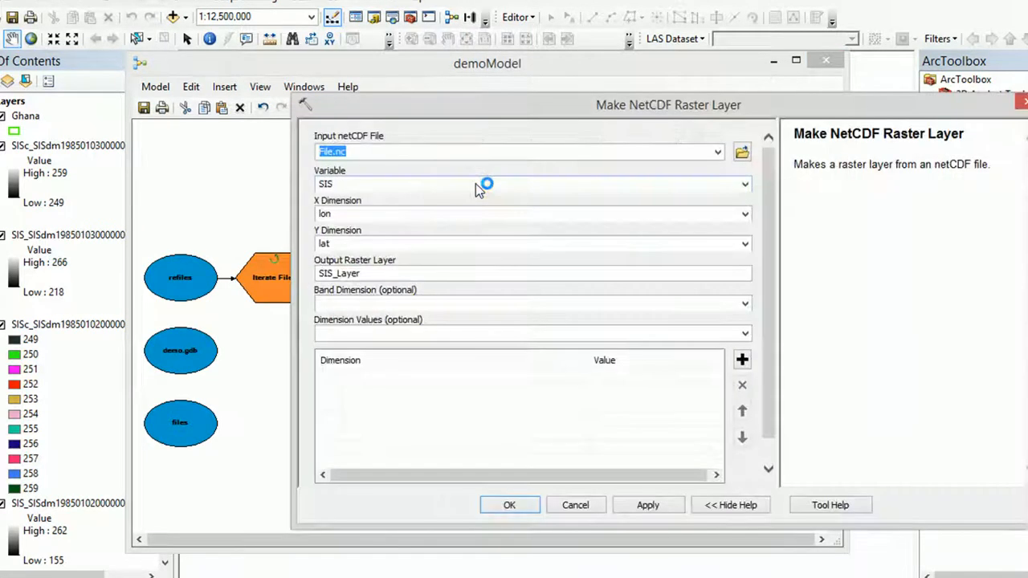
pyautogui.click(717, 153)
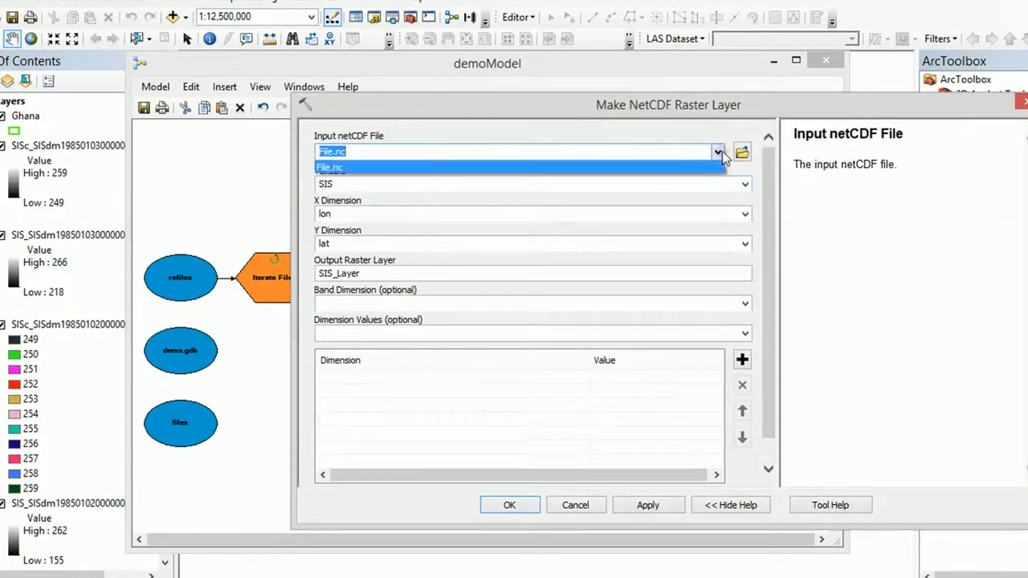
pyautogui.click(610, 170)
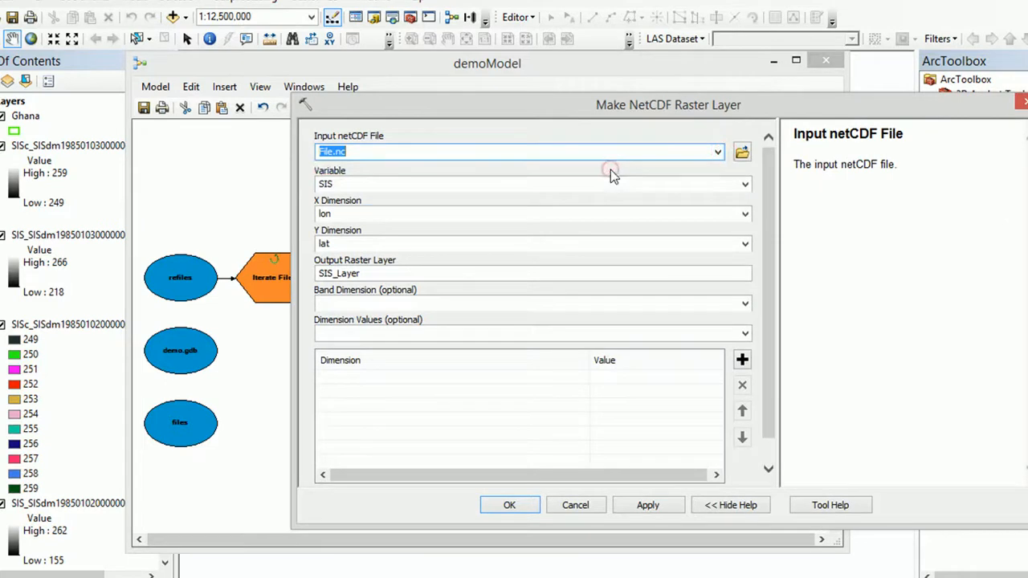
pyautogui.click(745, 184)
pyautogui.click(746, 186)
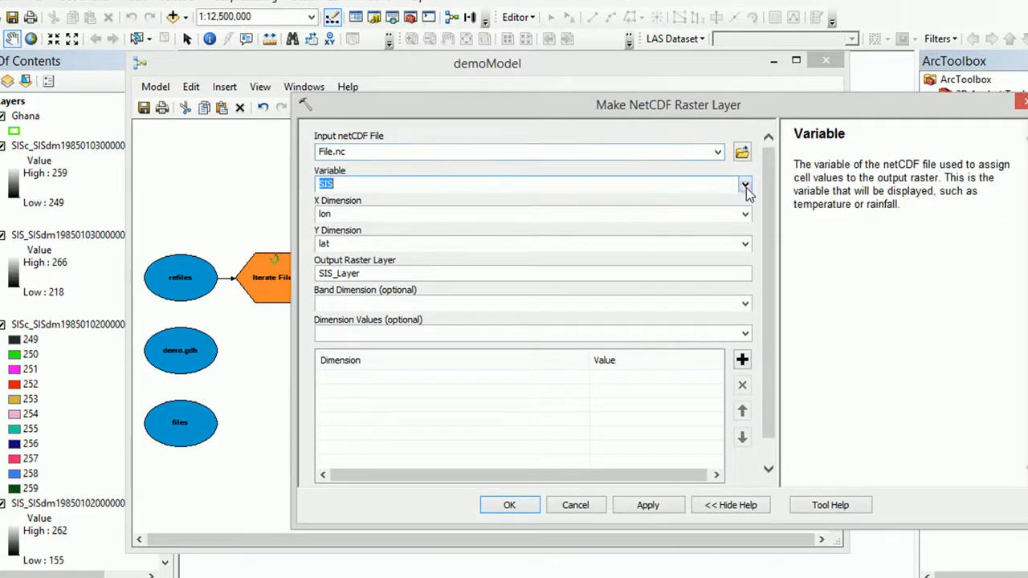
pyautogui.click(561, 507)
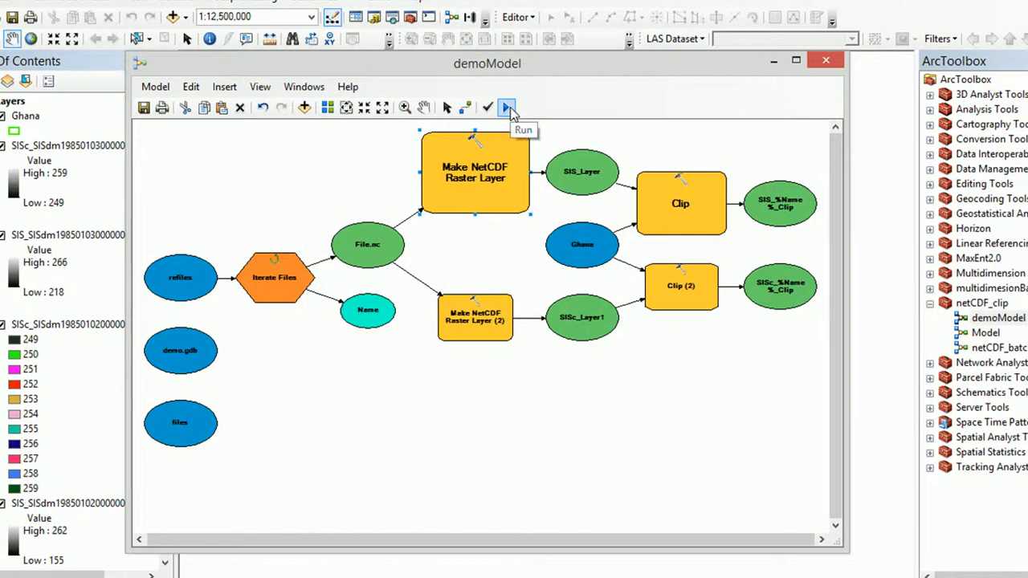
# Run the model, look up the linked error code in the run report, and close the report.
pyautogui.click(508, 109)
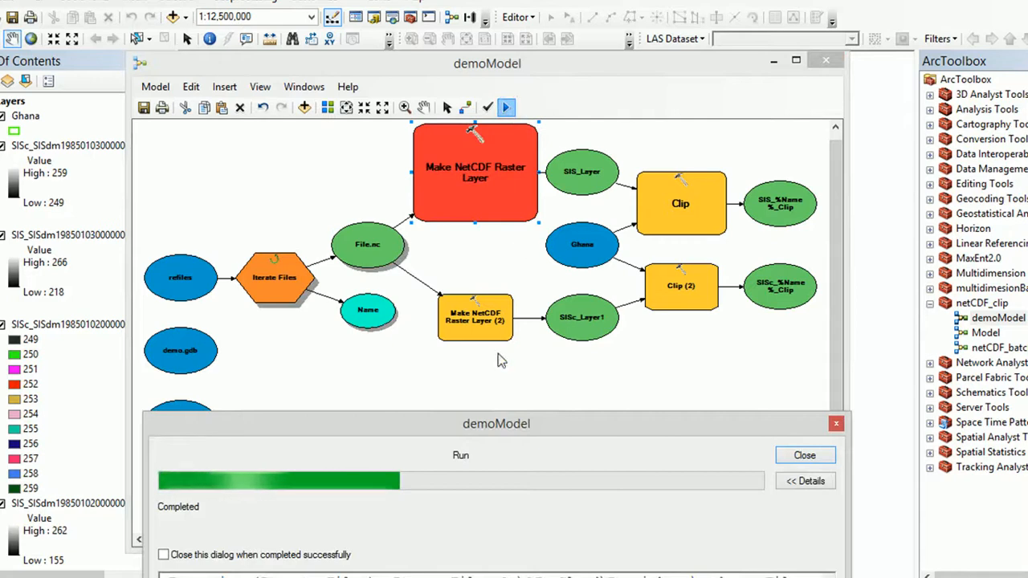
pyautogui.moveTo(500, 424); pyautogui.dragTo(511, 189)
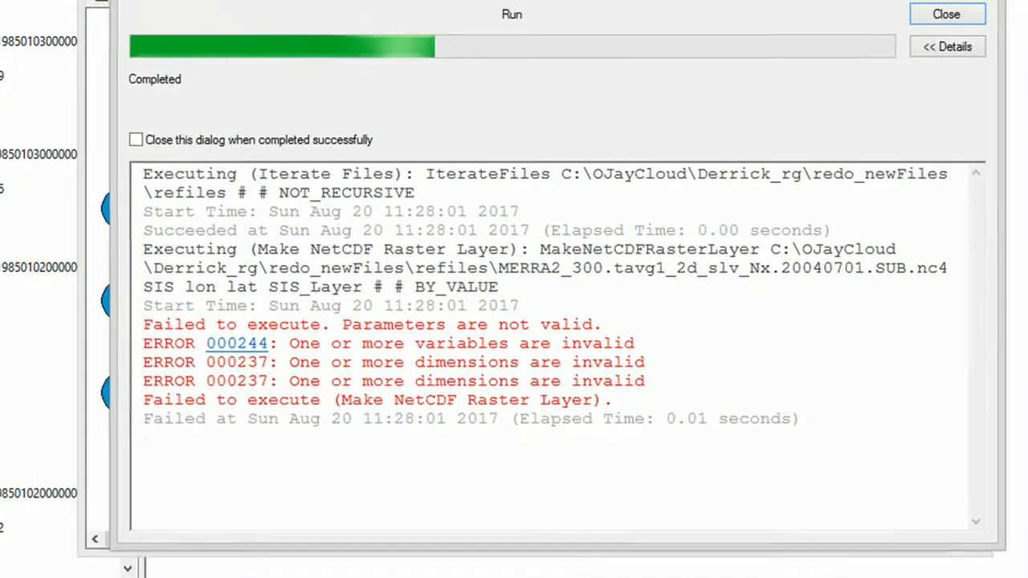
pyautogui.moveTo(568, 0)
pyautogui.mouseDown()
pyautogui.moveTo(548, 224)
pyautogui.moveTo(550, 7)
pyautogui.mouseUp()
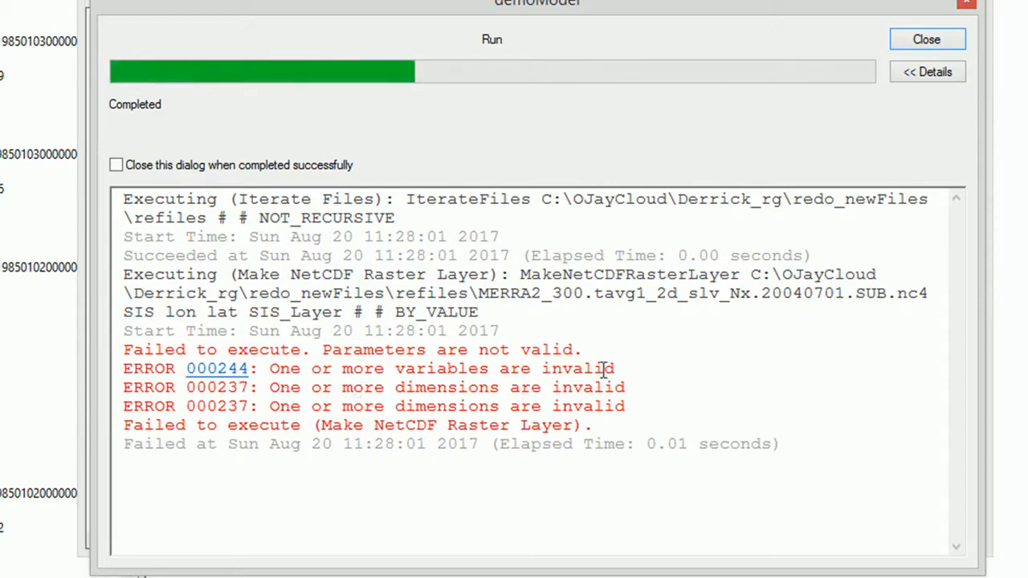
pyautogui.click(221, 374)
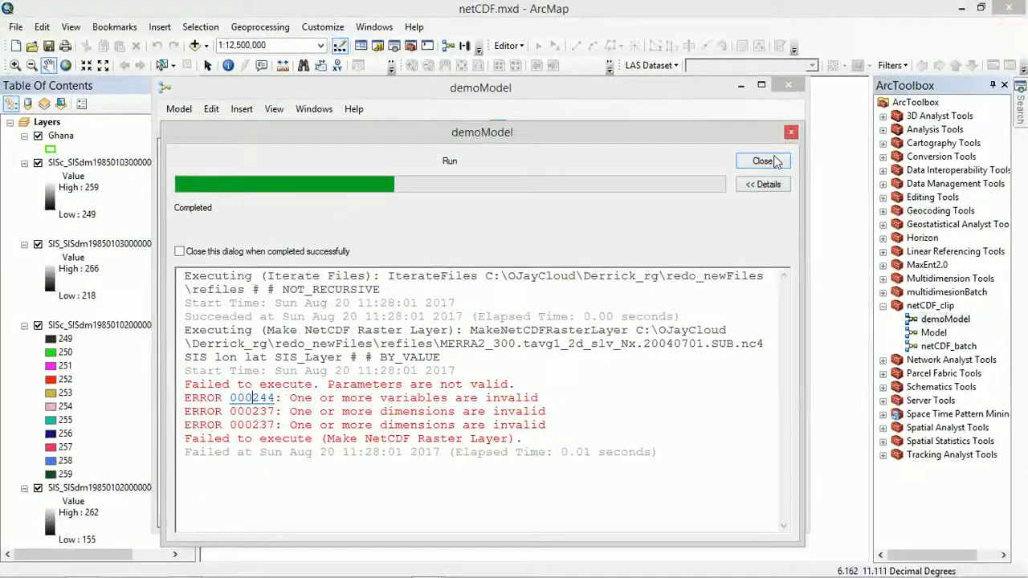
pyautogui.click(763, 161)
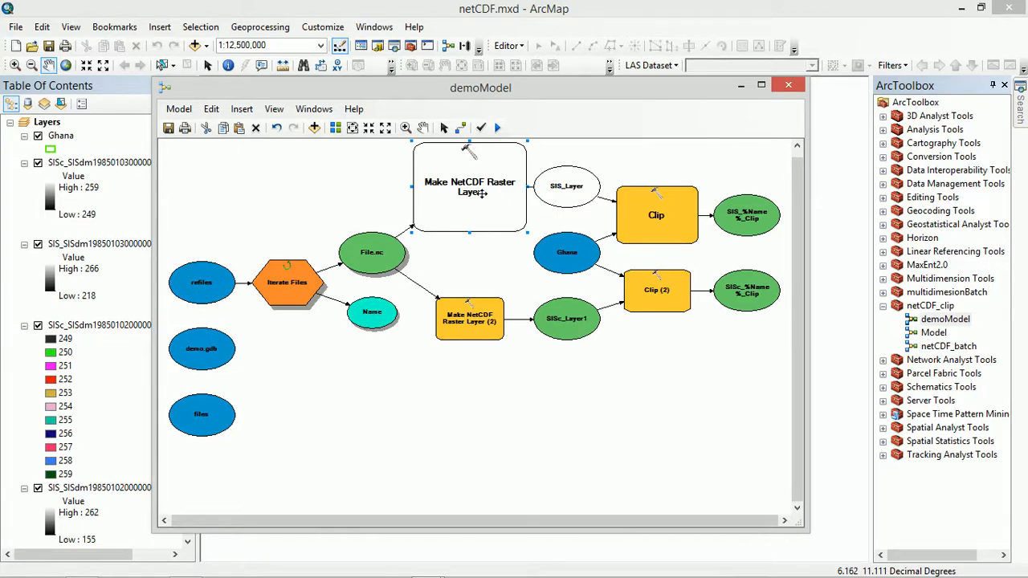
# Set the variable of the first Make NetCDF Raster Layer tool to T2M and accept the output layer T2M_Layer1.
pyautogui.doubleClick(474, 192)
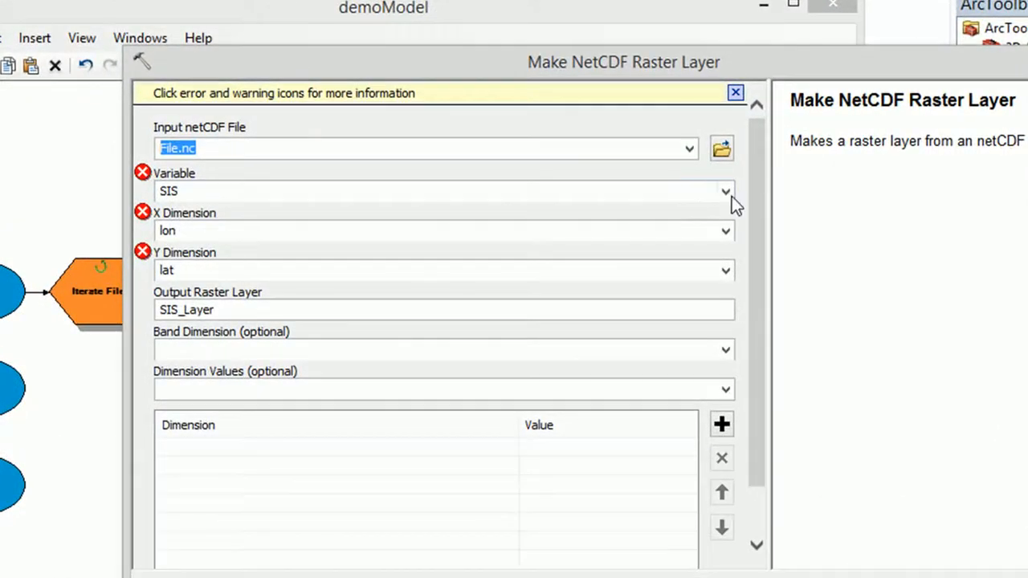
pyautogui.click(728, 196)
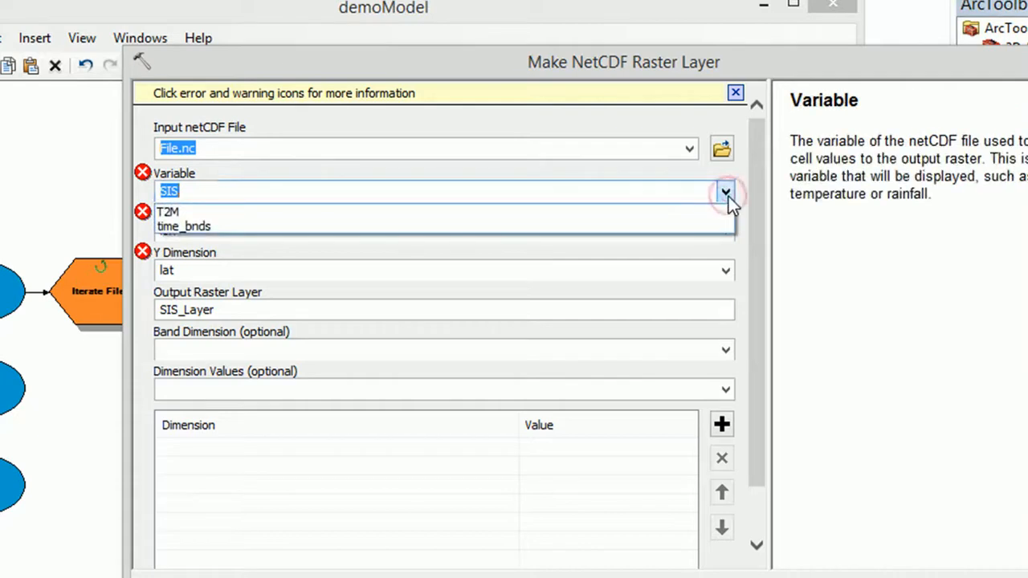
pyautogui.click(246, 208)
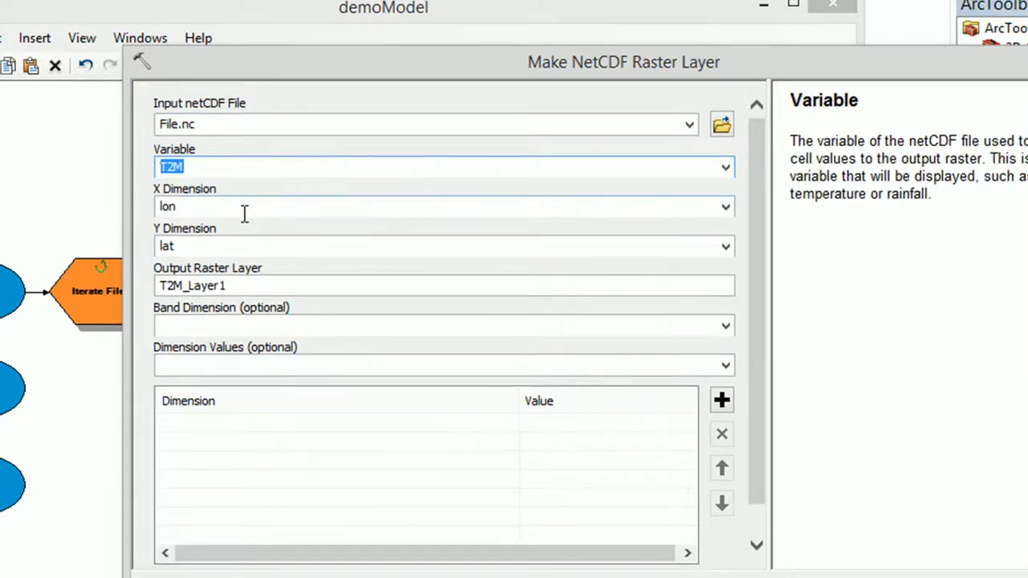
pyautogui.press('Return')
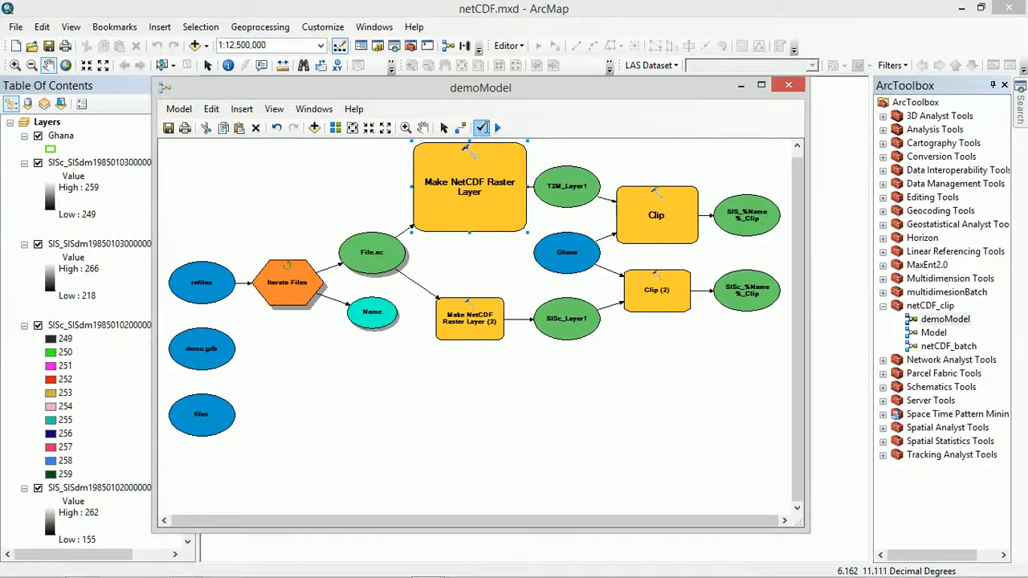
# Validate and rerun the model, then open the help page for the Clip tool's error code from the run report.
pyautogui.click(480, 127)
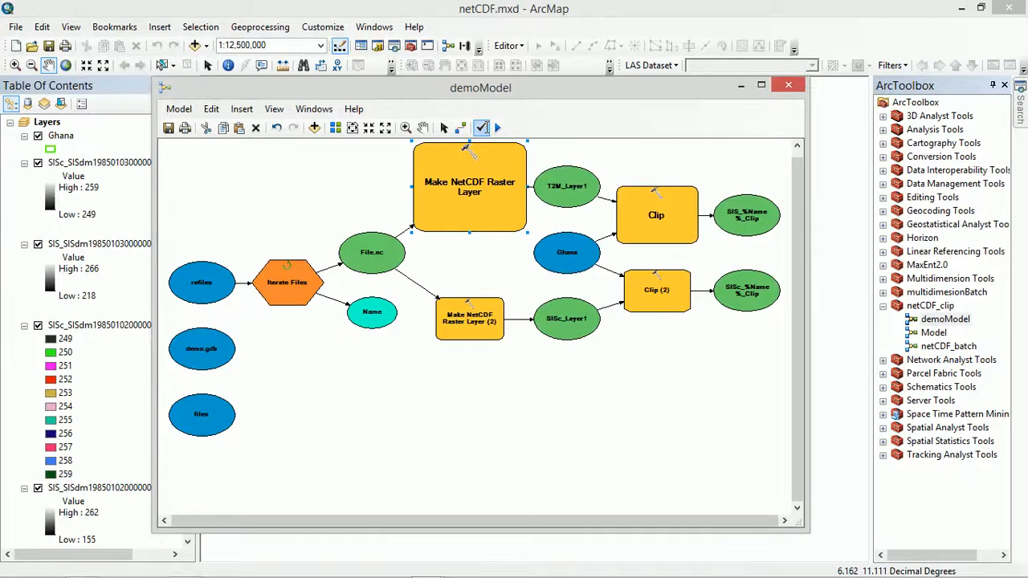
pyautogui.click(499, 129)
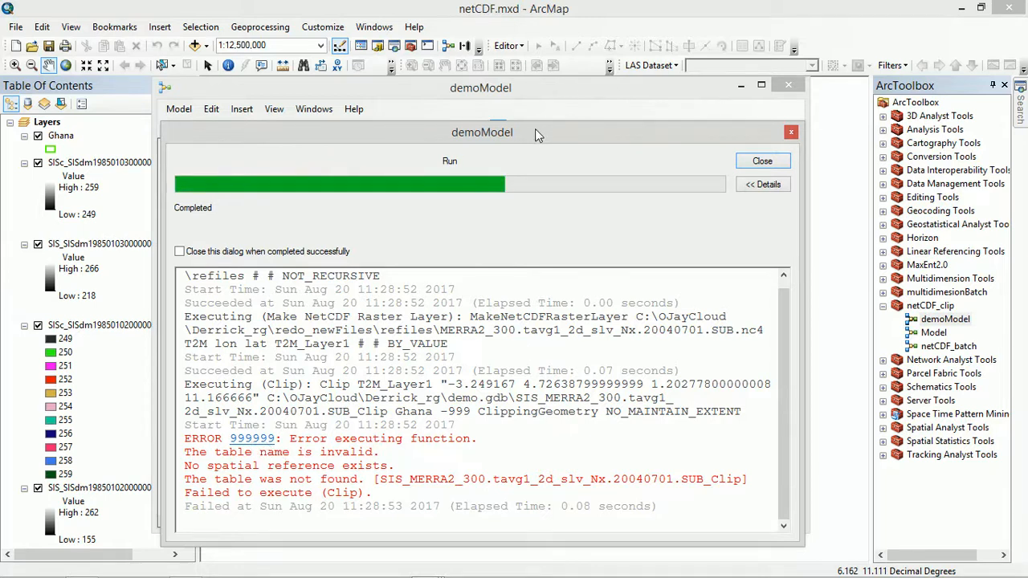
pyautogui.moveTo(538, 135); pyautogui.dragTo(546, 68)
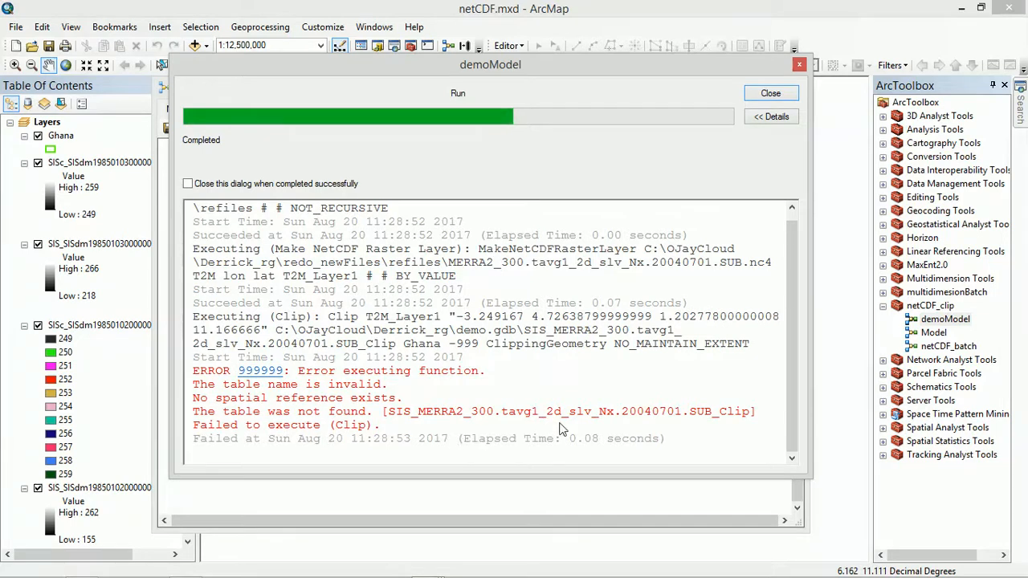
pyautogui.click(261, 371)
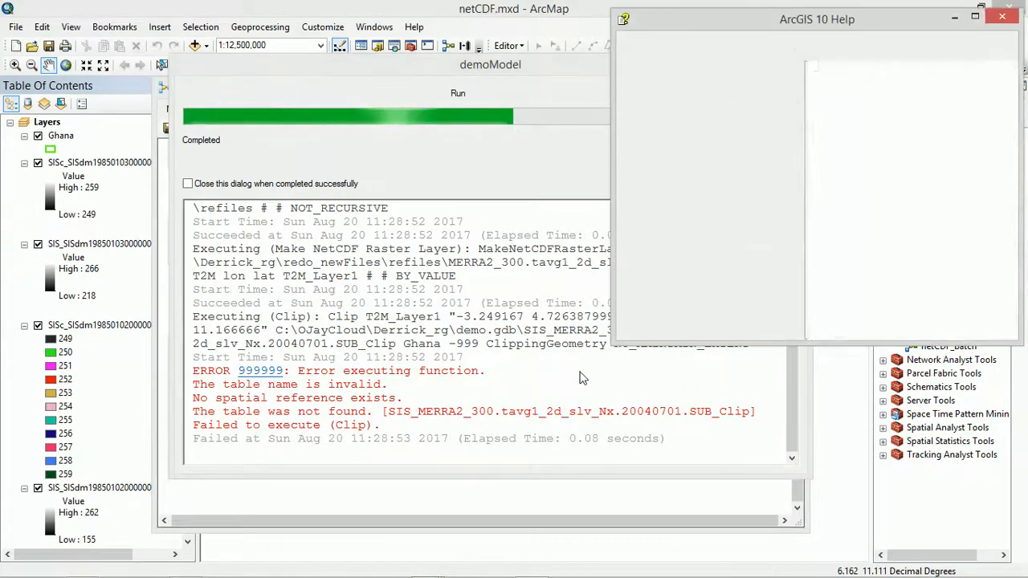
# Read the description and solution on the 999999 error help page, and close the help window.
pyautogui.moveTo(869, 29); pyautogui.dragTo(603, 44)
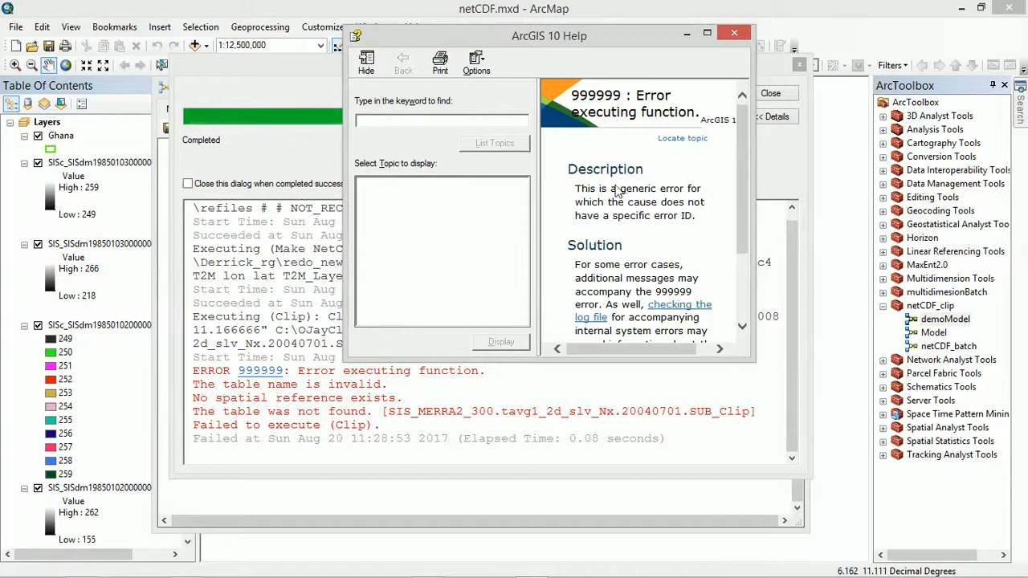
pyautogui.click(734, 33)
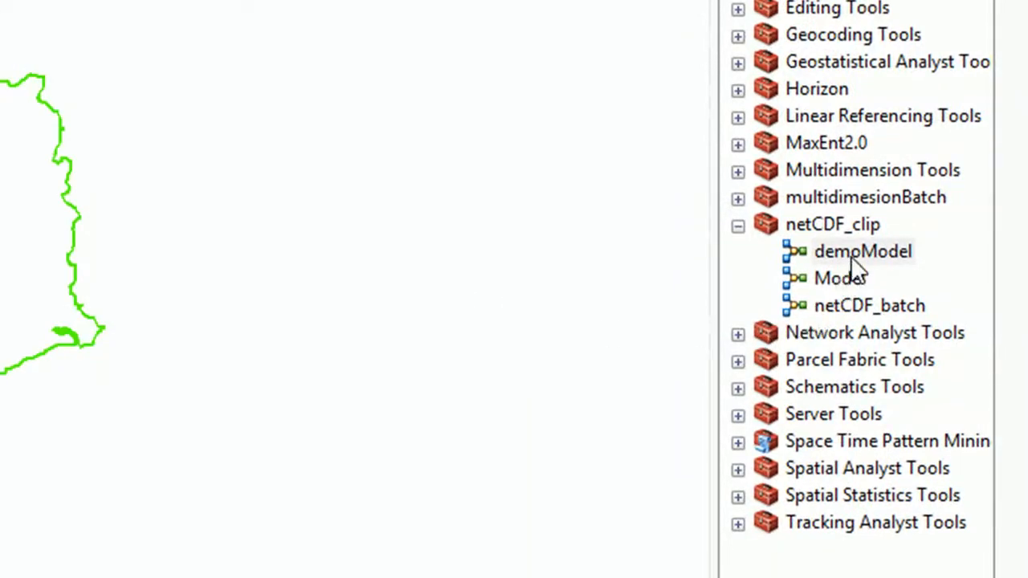
# Duplicate demoModel within the netCDF_clip toolbox.
pyautogui.click(848, 254)
pyautogui.rightClick(855, 249)
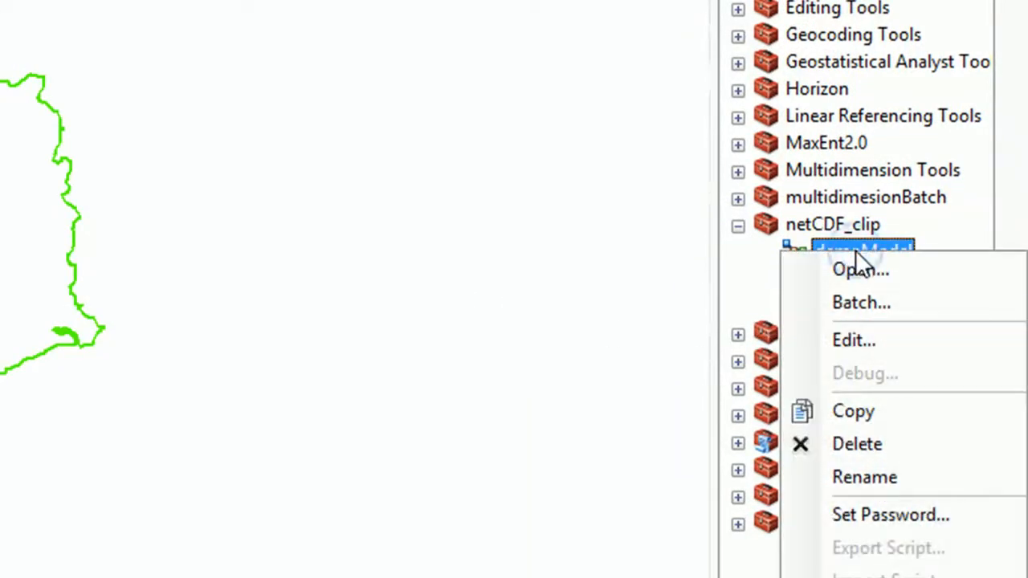
pyautogui.click(869, 424)
pyautogui.click(834, 226)
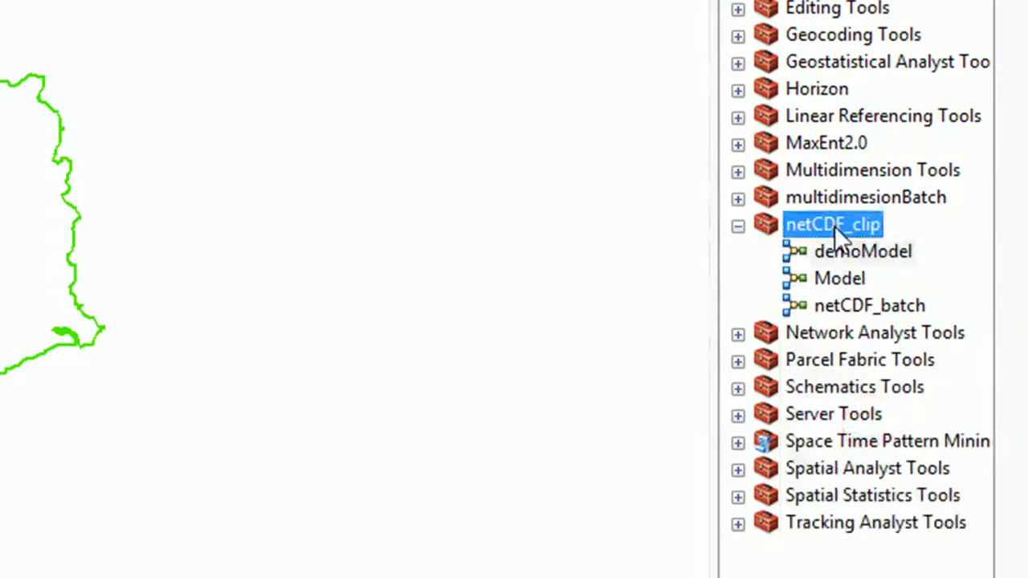
pyautogui.rightClick(835, 225)
pyautogui.click(868, 279)
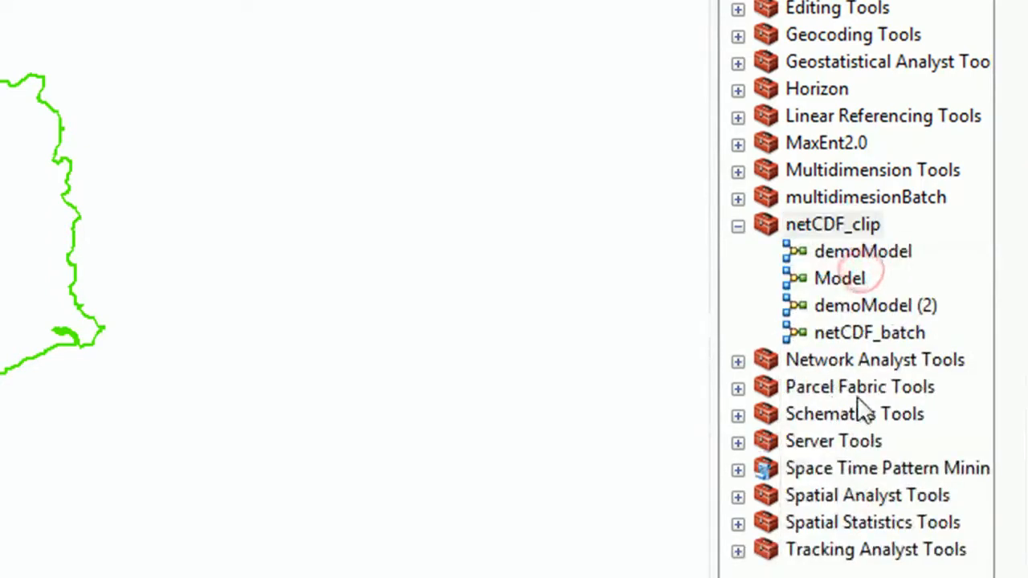
# Open the duplicate, demoModel (2), for editing in ModelBuilder.
pyautogui.click(895, 310)
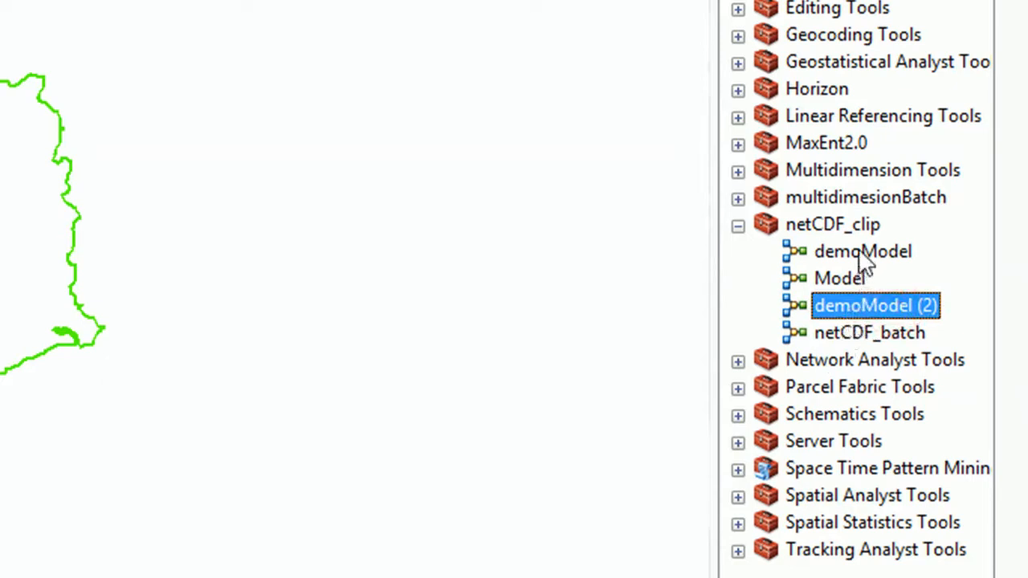
pyautogui.click(862, 253)
pyautogui.click(869, 308)
pyautogui.rightClick(869, 309)
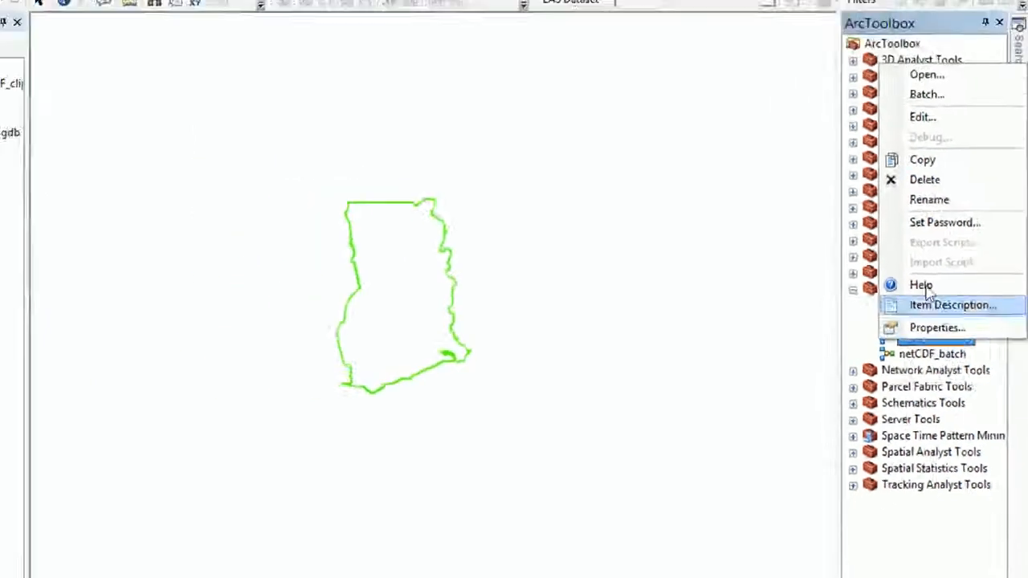
pyautogui.click(936, 166)
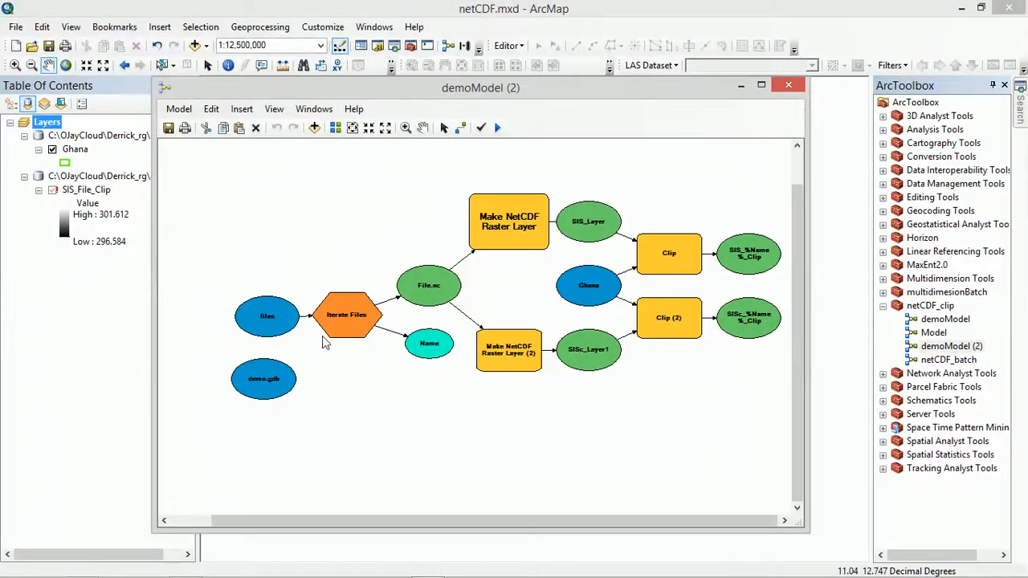
# Move the files variable away from the Iterate Files tool and set the iterator's input folder to refiles.
pyautogui.moveTo(267, 316); pyautogui.dragTo(245, 190)
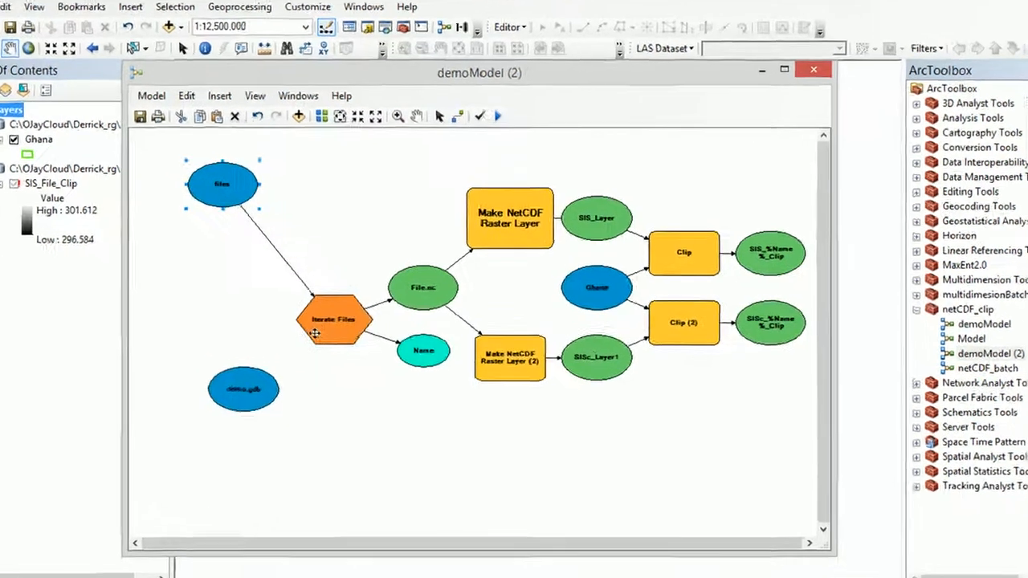
pyautogui.doubleClick(347, 303)
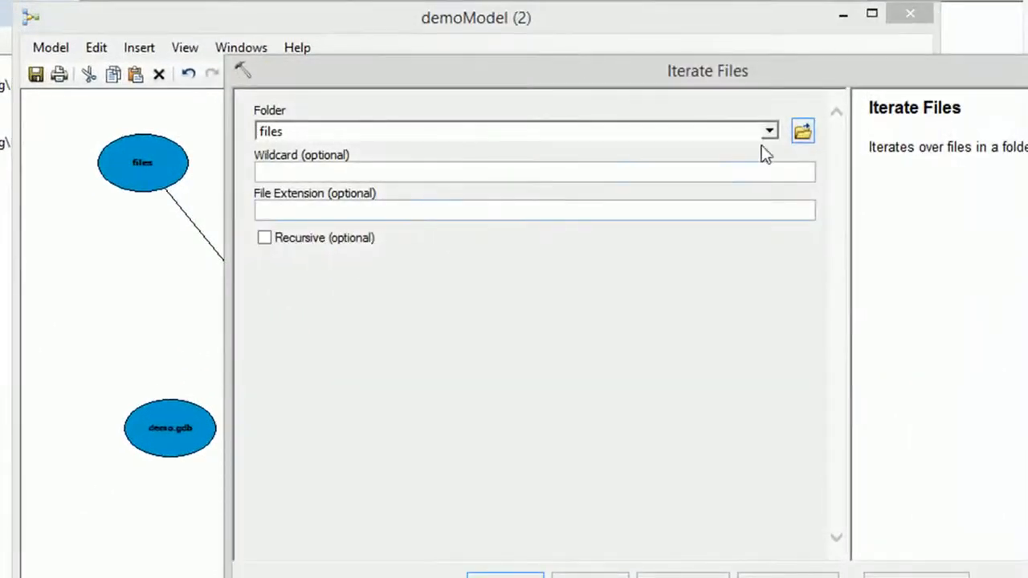
pyautogui.click(801, 132)
pyautogui.click(498, 253)
pyautogui.doubleClick(495, 252)
pyautogui.click(490, 234)
pyautogui.click(916, 447)
pyautogui.click(506, 575)
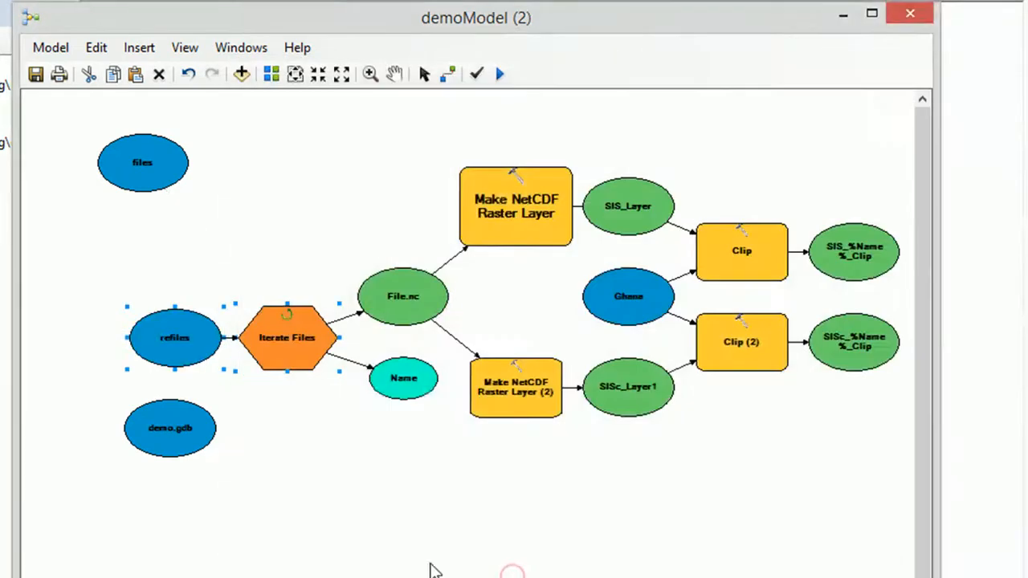
pyautogui.click(282, 453)
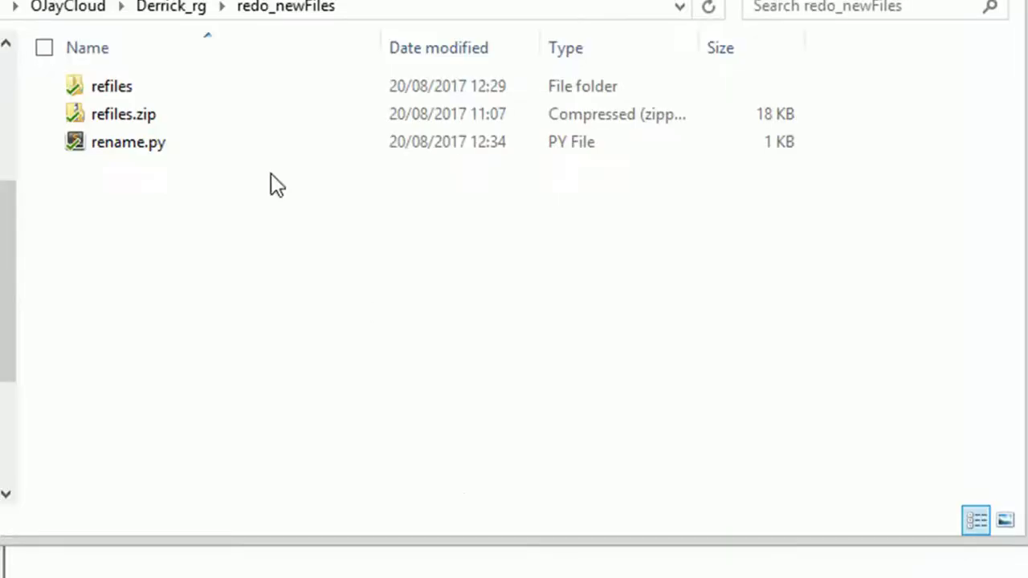
# In File Explorer, look over the netCDF files inside refiles and duplicate the refiles folder within redo_newFiles.
pyautogui.doubleClick(118, 94)
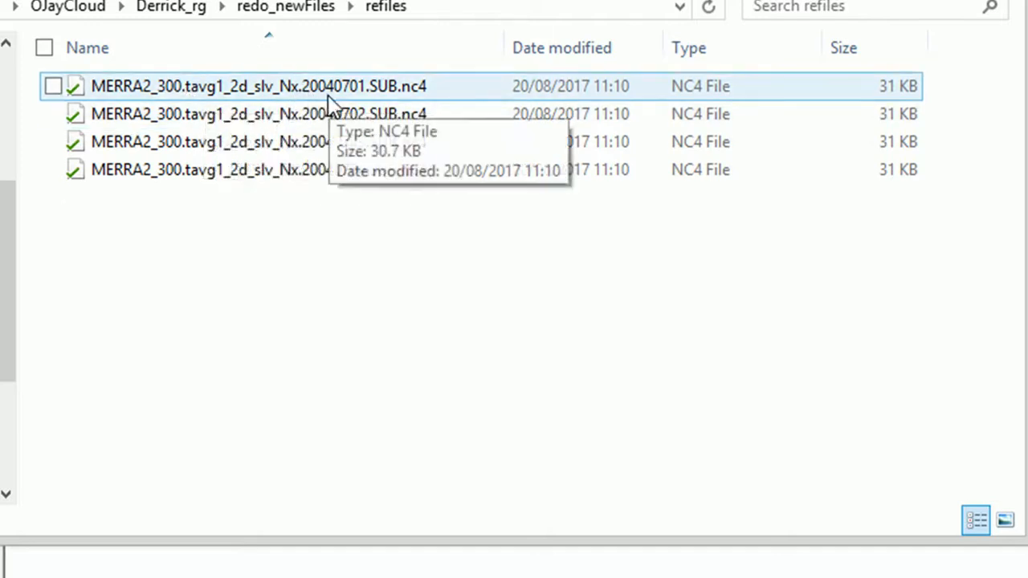
pyautogui.click(283, 10)
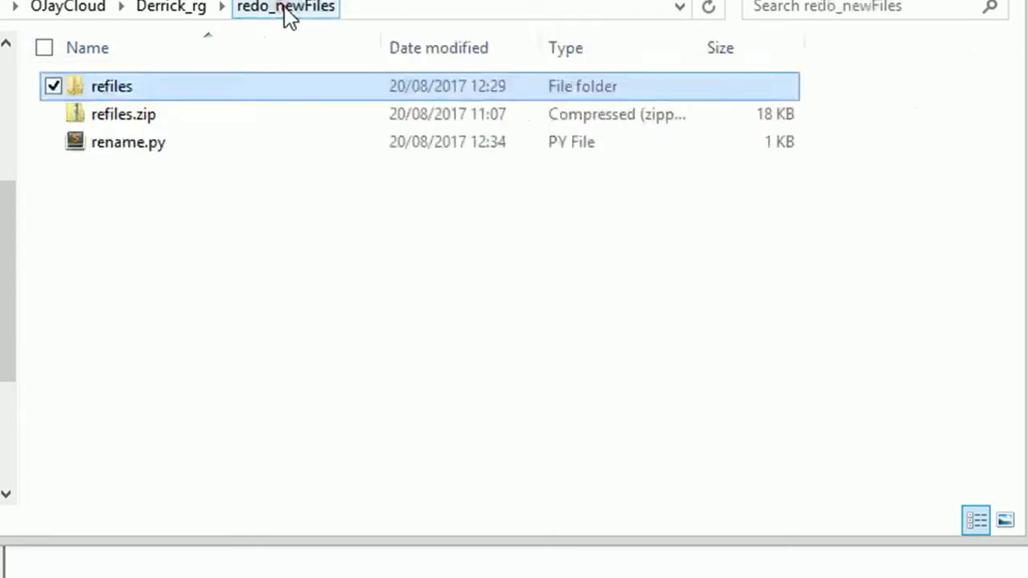
pyautogui.click(126, 83)
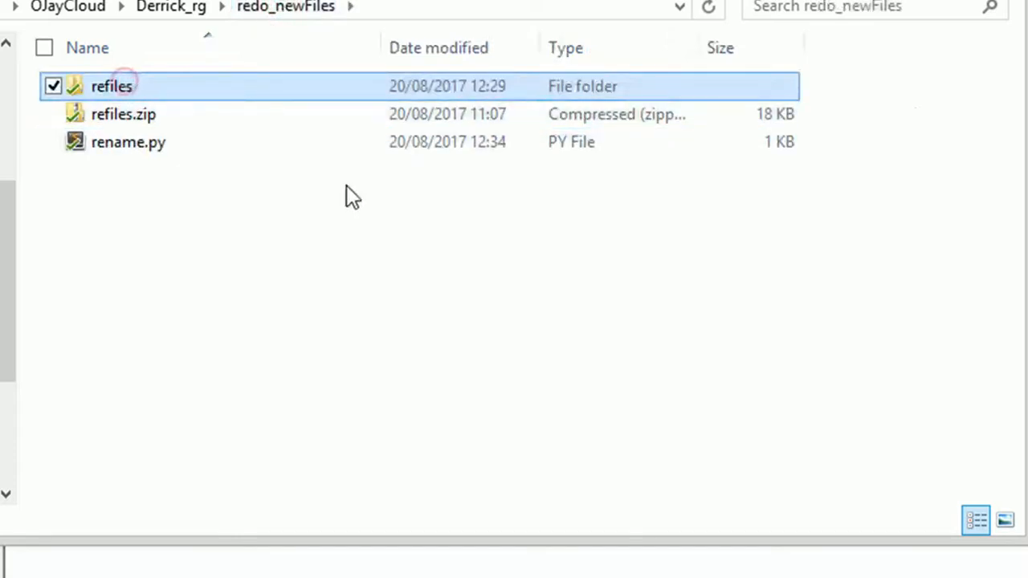
pyautogui.click(286, 208)
pyautogui.click(156, 93)
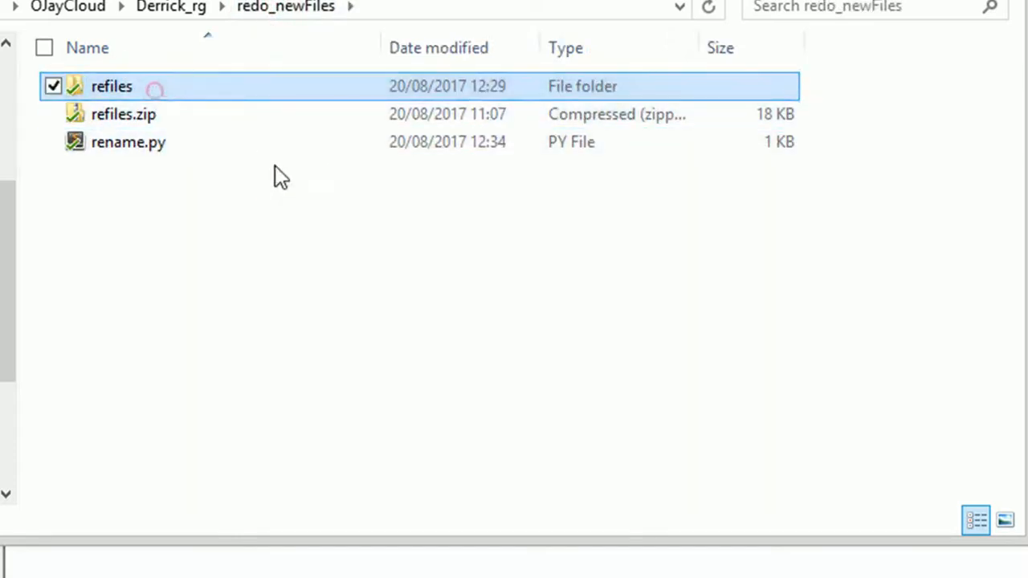
pyautogui.hotkey('ctrl', 'v')
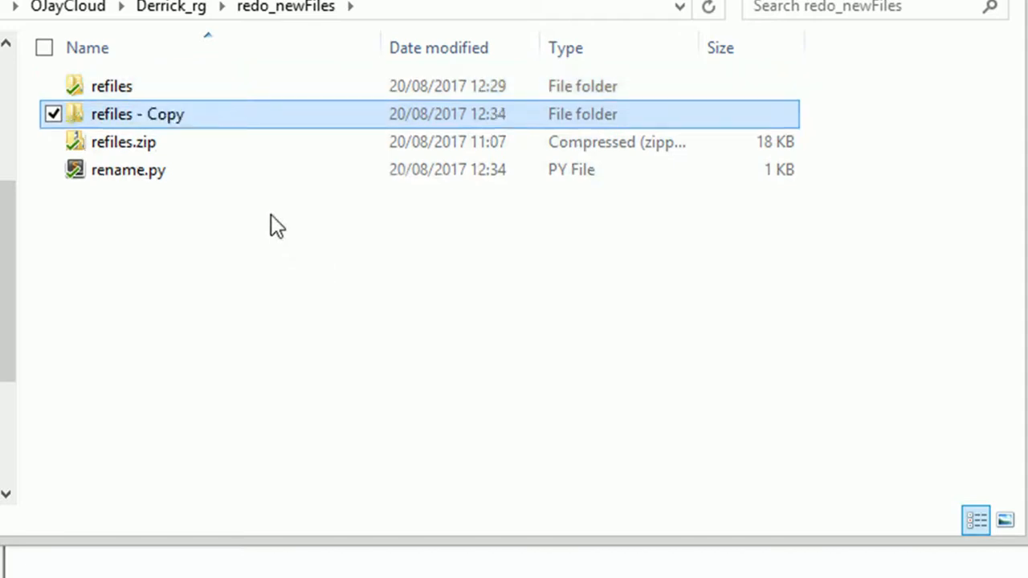
# Rename the duplicated folder as refiles2.
pyautogui.click(169, 116)
pyautogui.press('End')
pyautogui.press('BackSpace')
pyautogui.press('BackSpace')
pyautogui.press('BackSpace')
pyautogui.press('BackSpace')
pyautogui.press('BackSpace')
pyautogui.press('BackSpace')
pyautogui.press('BackSpace')
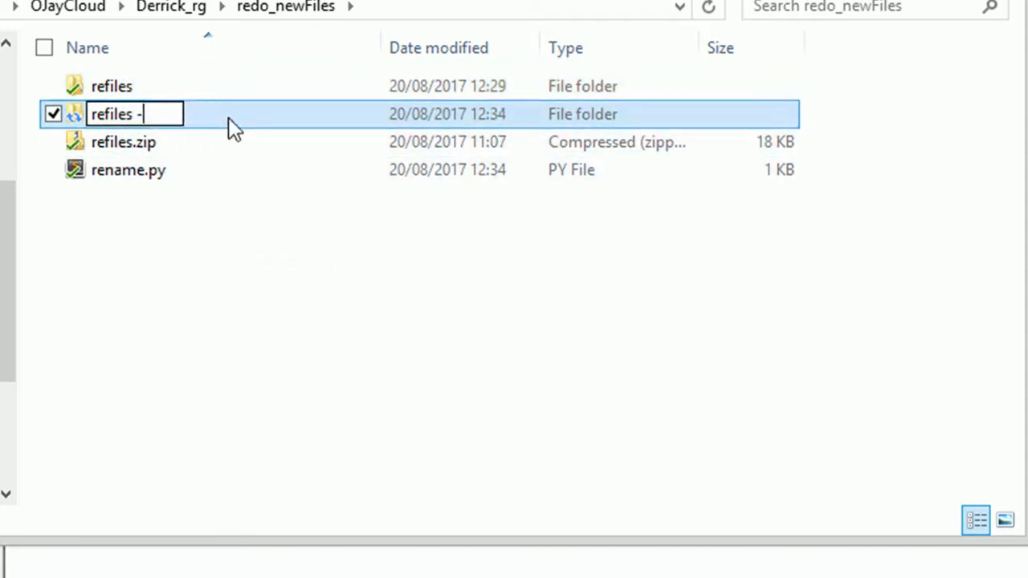
pyautogui.write('2')
pyautogui.press('Return')
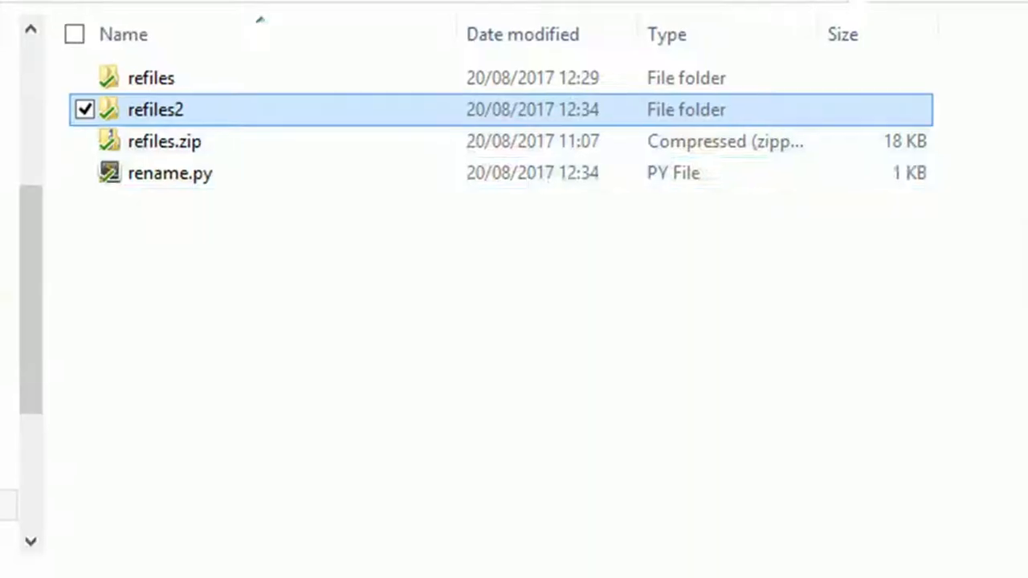
# Check the contents of refiles2, move the rename.py script into it, and reopen the folder.
pyautogui.doubleClick(171, 120)
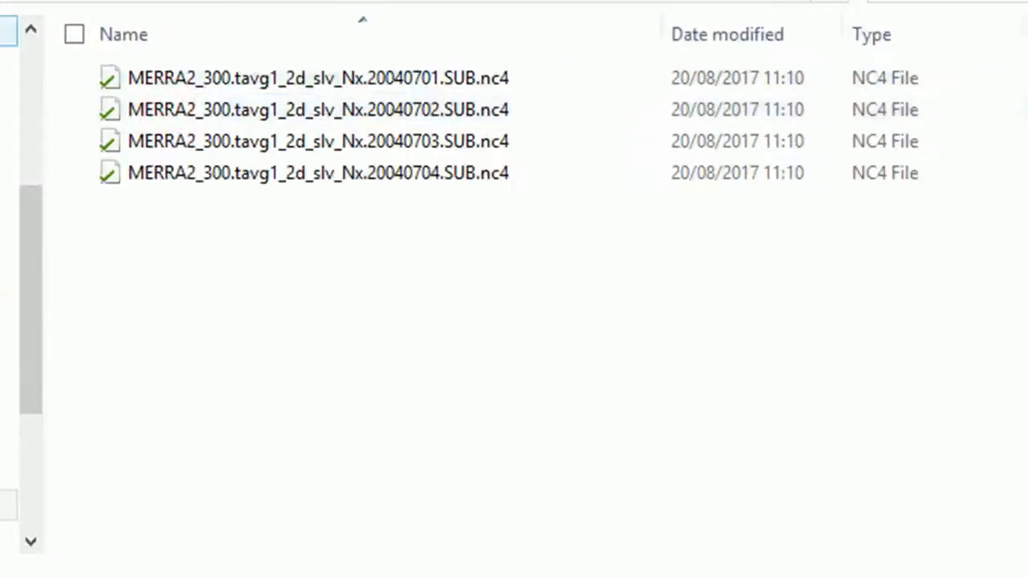
pyautogui.hotkey('alt', 'Up')
pyautogui.click(149, 179)
pyautogui.moveTo(150, 181); pyautogui.dragTo(162, 110)
pyautogui.doubleClick(161, 109)
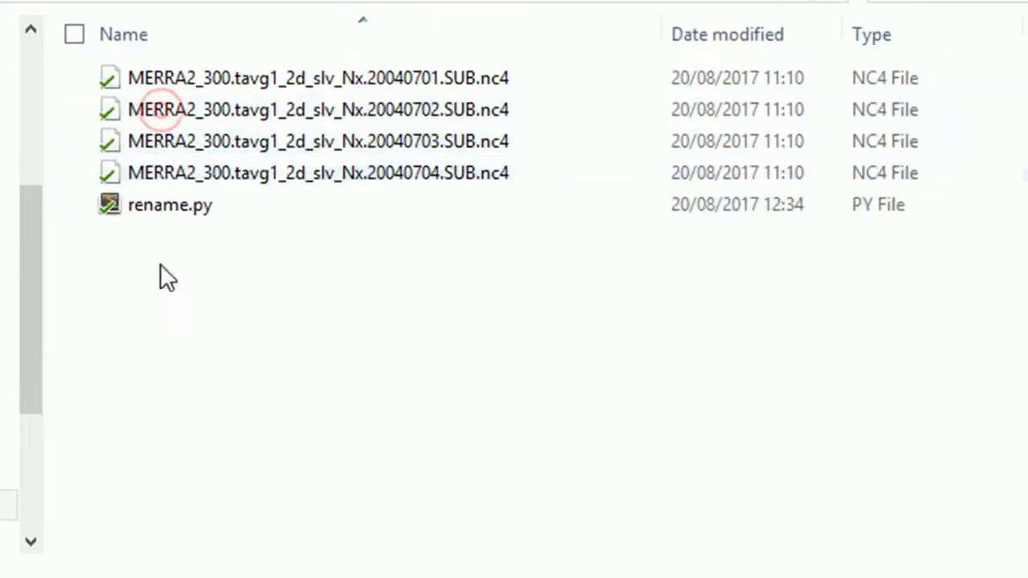
# Open Windows PowerShell in the refiles2 folder and run the script with "python rename.py".
pyautogui.click(61, 41)
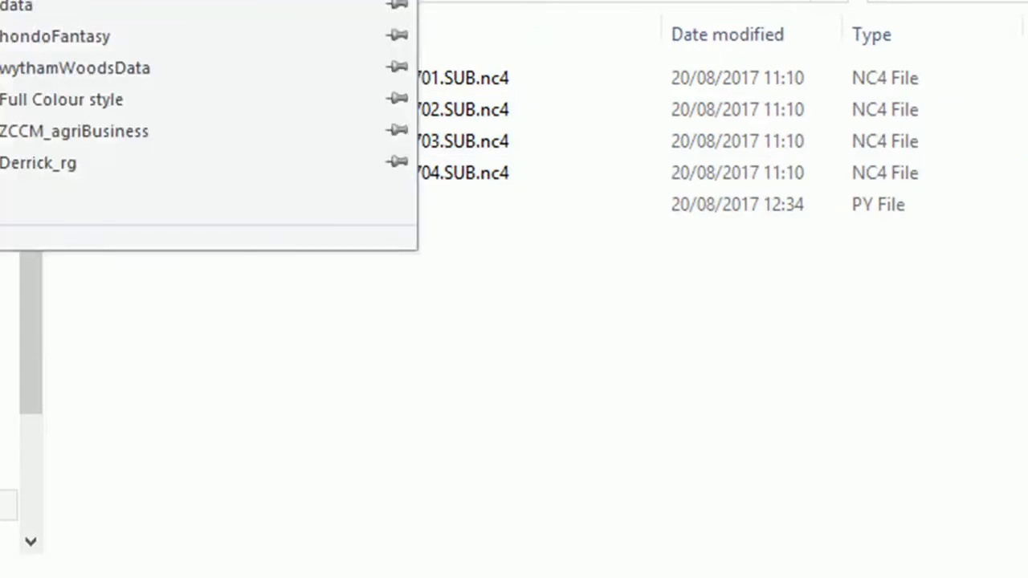
pyautogui.moveTo(249, 191)
pyautogui.click(646, 133)
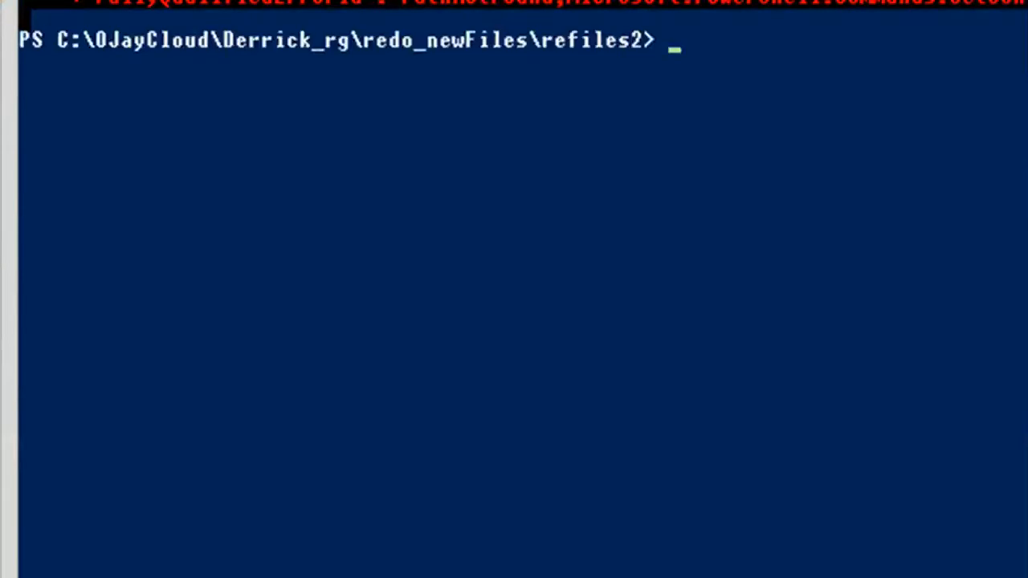
pyautogui.write('python')
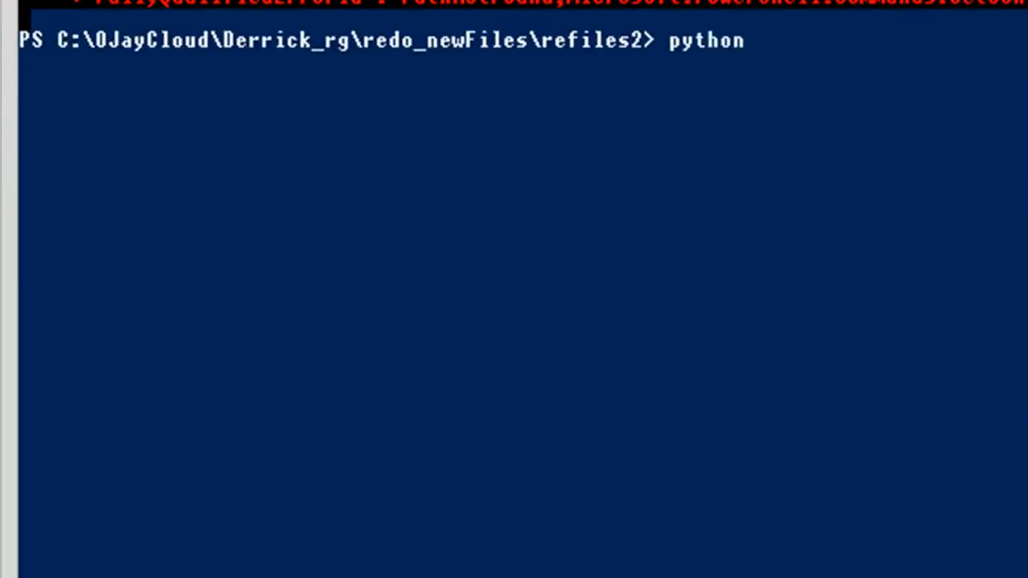
pyautogui.write(' rename.p')
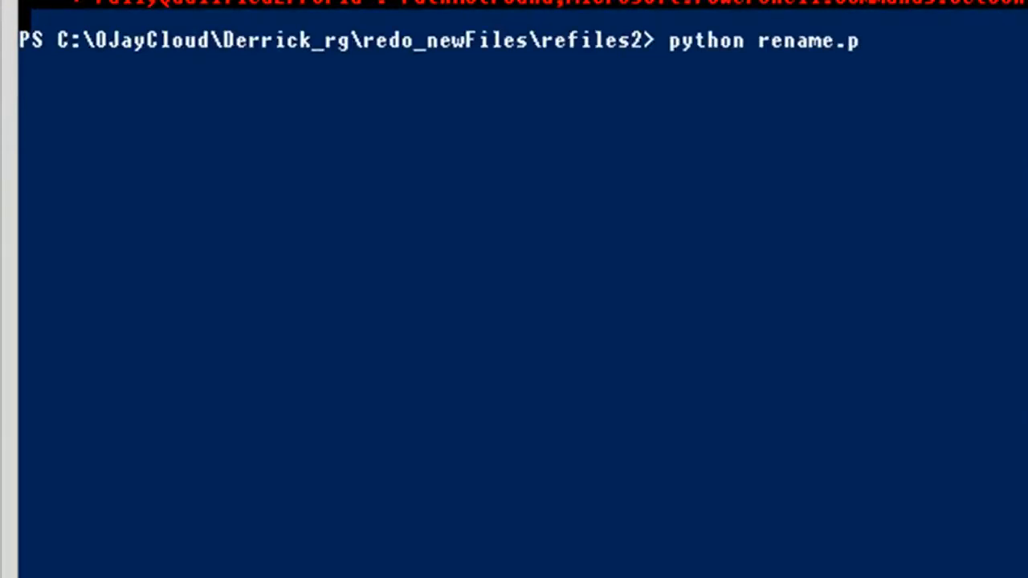
pyautogui.write('y')
pyautogui.press('Return')
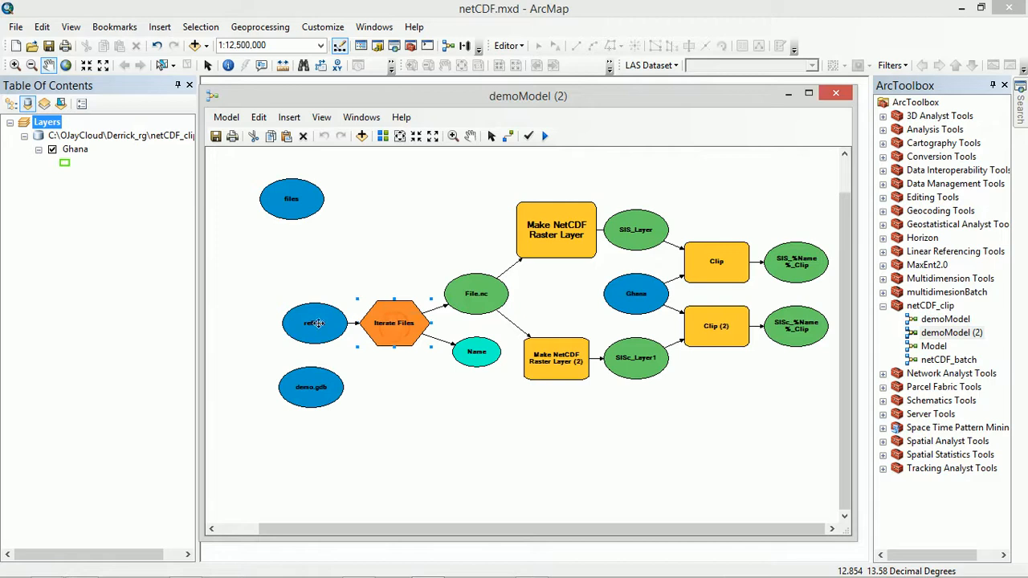
# In the ArcMap model, move the refiles variable aside and delete its connection to the Iterate Files tool.
pyautogui.moveTo(308, 316); pyautogui.dragTo(265, 241)
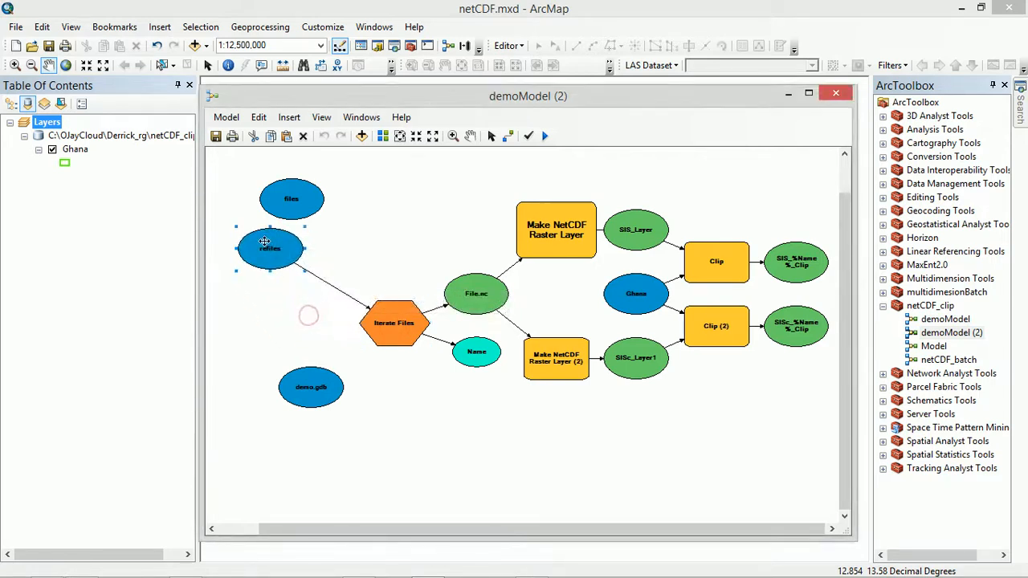
pyautogui.click(319, 281)
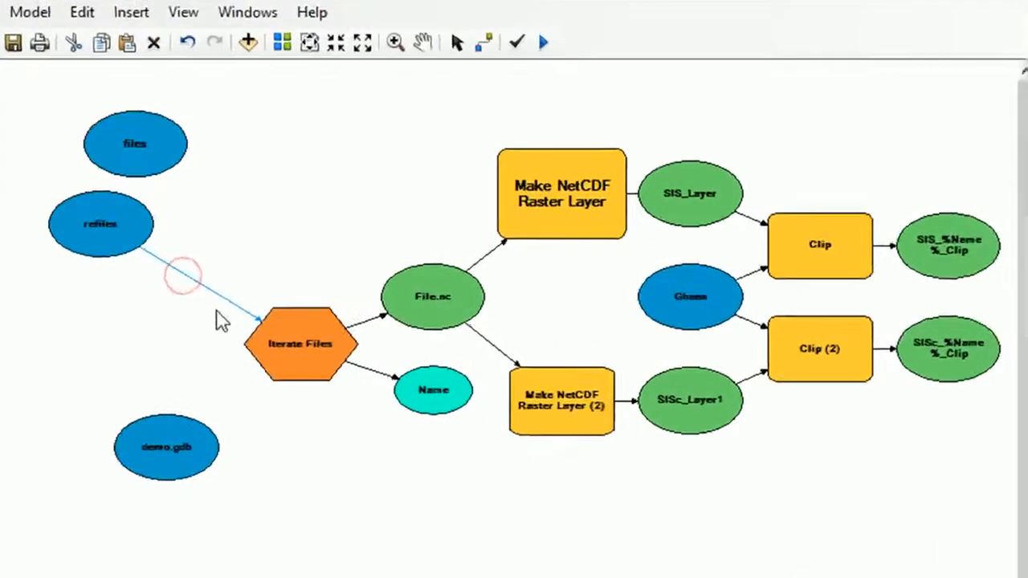
pyautogui.press('Delete')
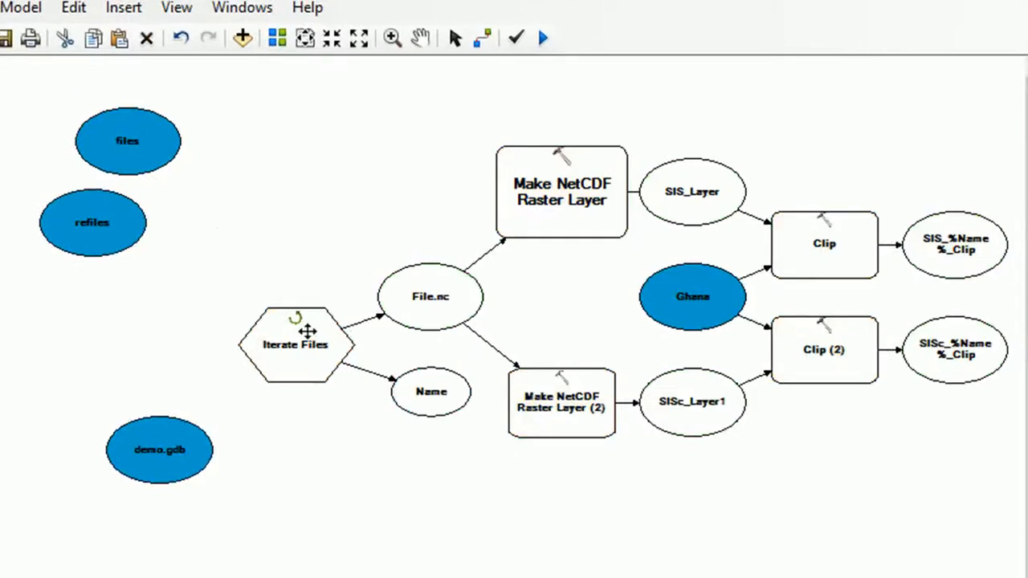